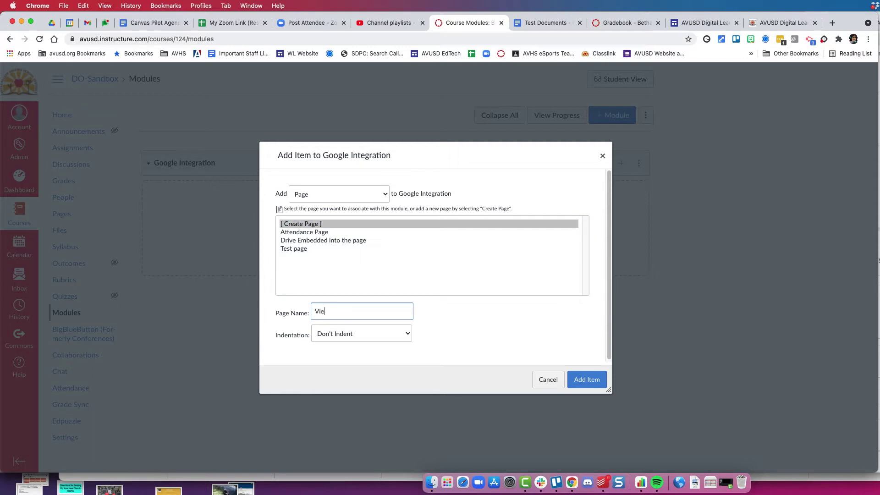
- Create a new page named "View Only - Materials" in the Google Integration module
text(w Only - Materials)
click(587, 377)
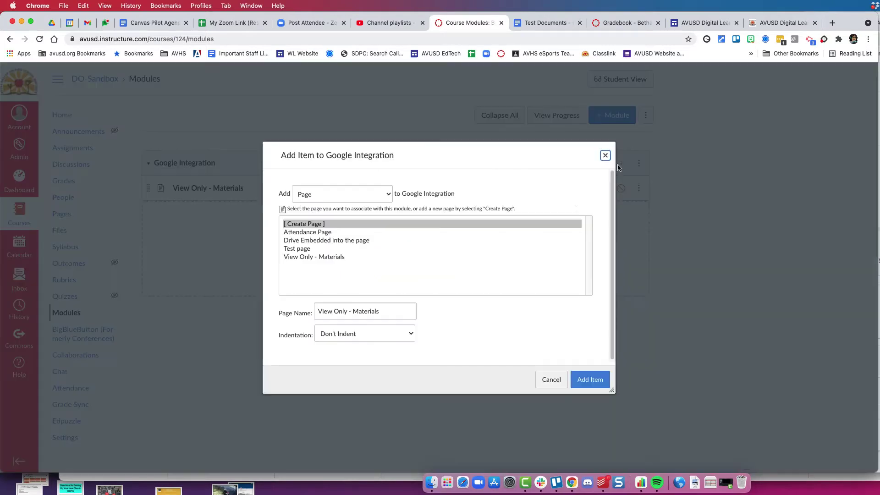
- Add a new assignment named "Slideshow Copy Hyperdoc" to the Google Integration module
click(621, 163)
click(386, 194)
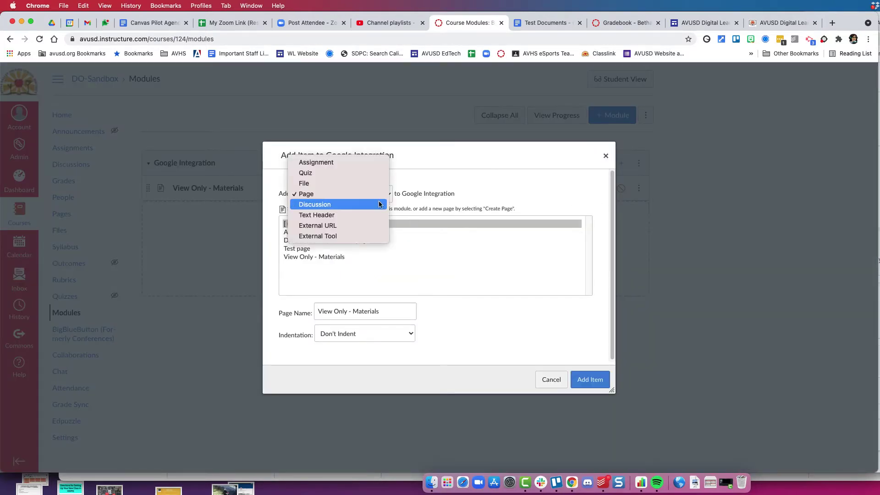
click(372, 163)
click(342, 224)
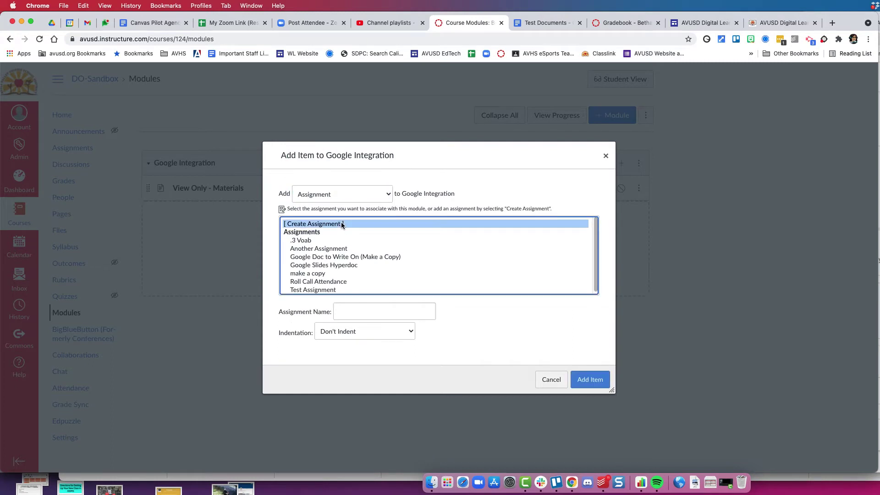
click(347, 315)
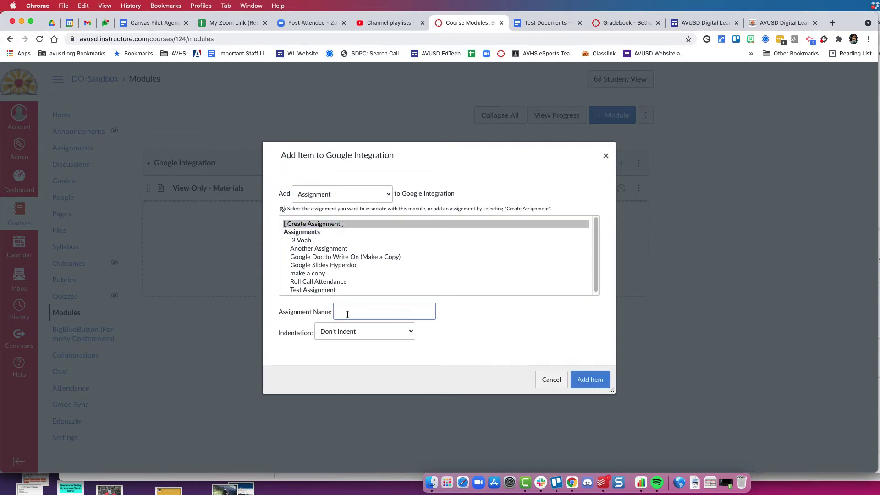
text(C)
text(Slideshow)
click(575, 381)
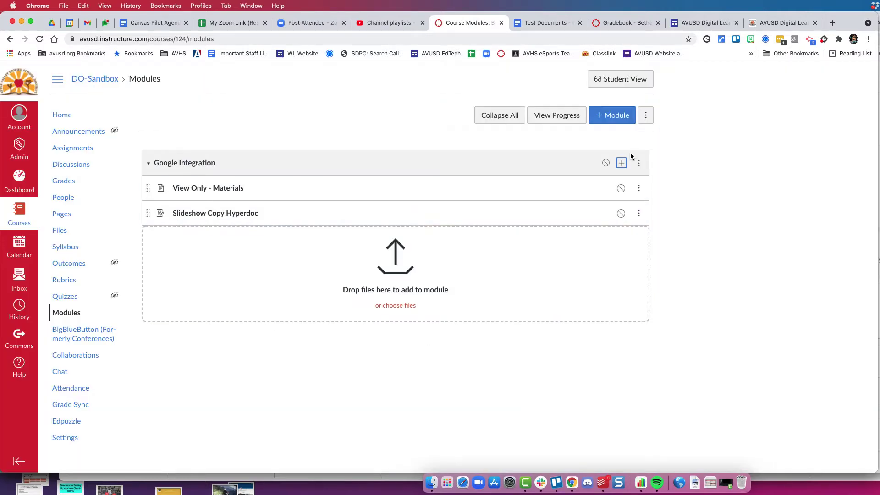
- Add another new assignment named '"Worksheet" copy' to the Google Integration module
click(623, 164)
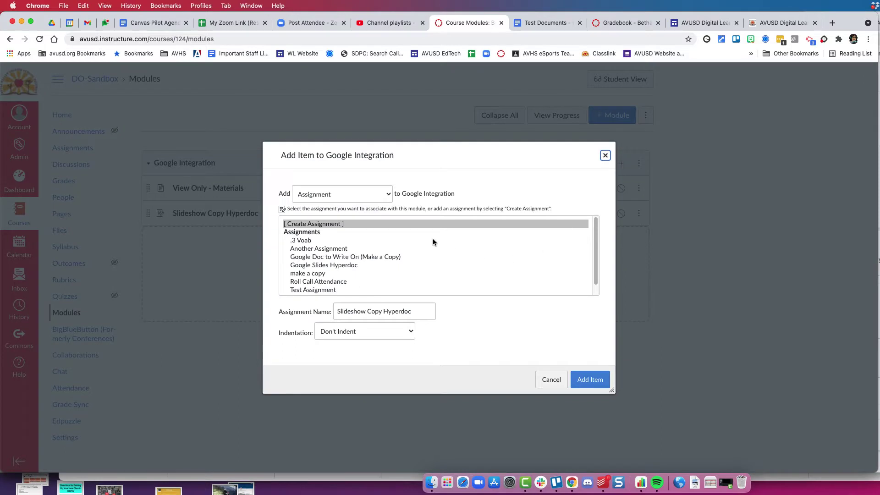
triple_click(356, 312)
text("Works)
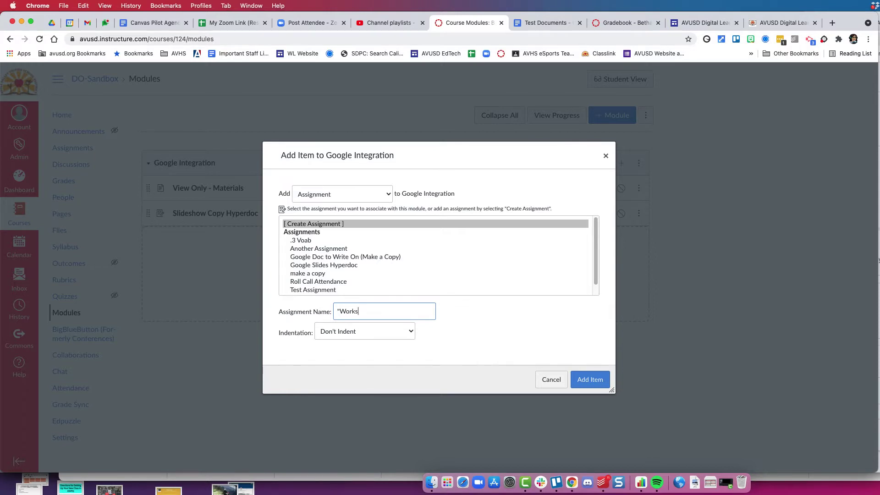
text(heet" copy)
click(591, 379)
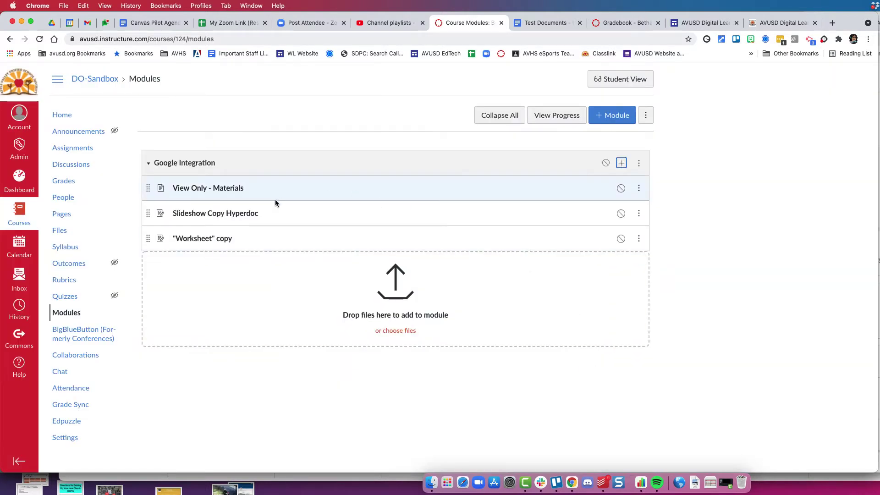
- Open the View Only - Materials page for editing and view the full list of apps available in its editor
click(240, 192)
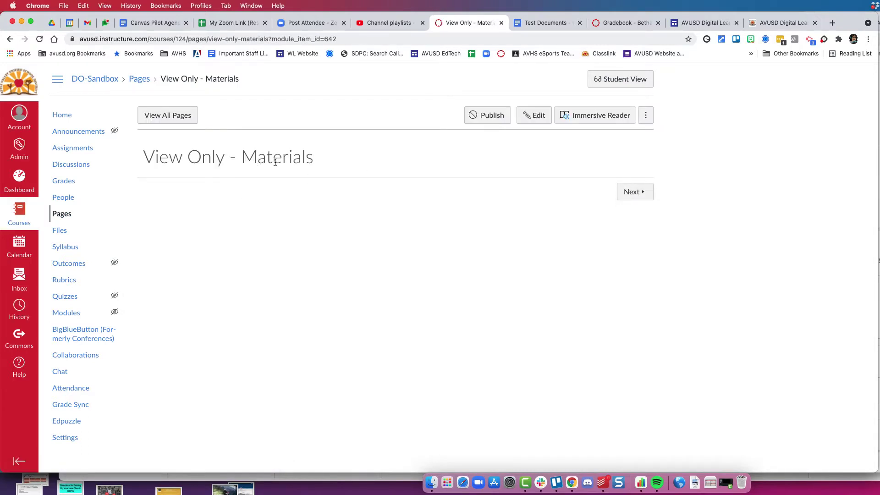
click(533, 115)
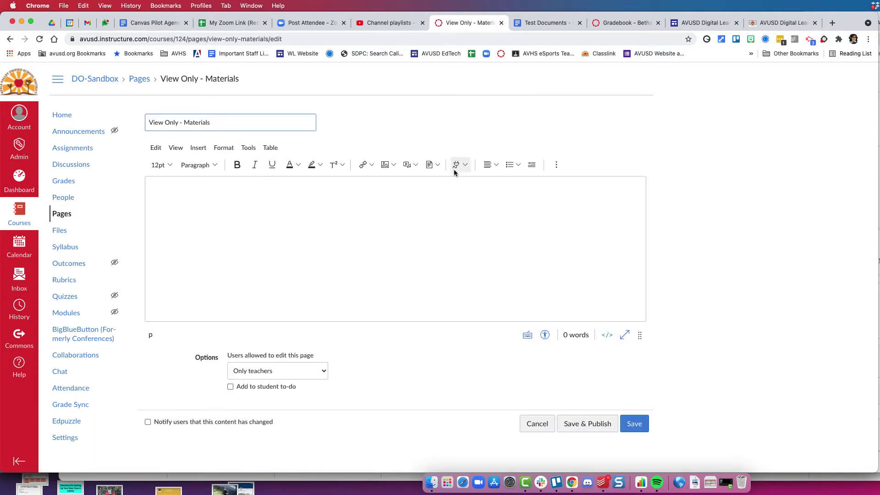
click(465, 168)
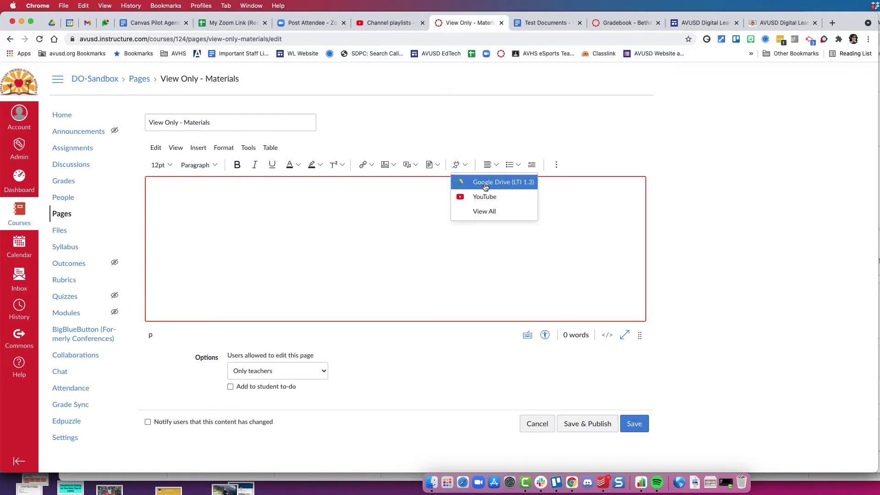
click(489, 211)
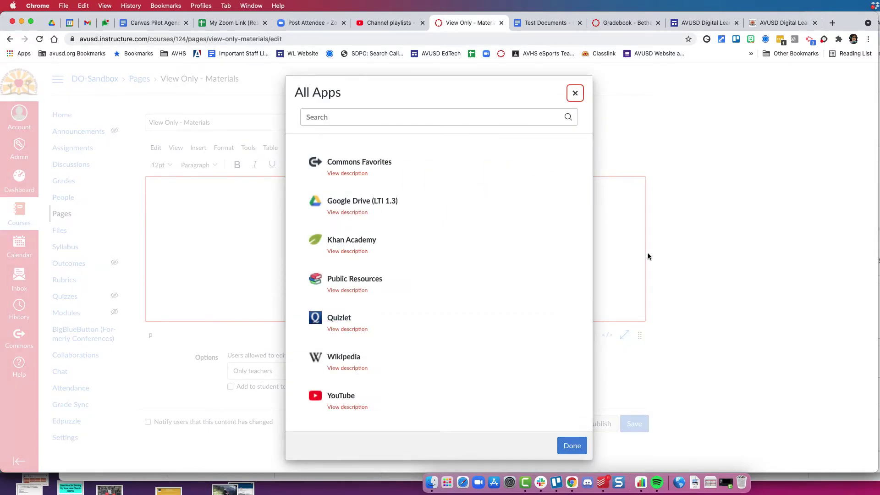
click(584, 443)
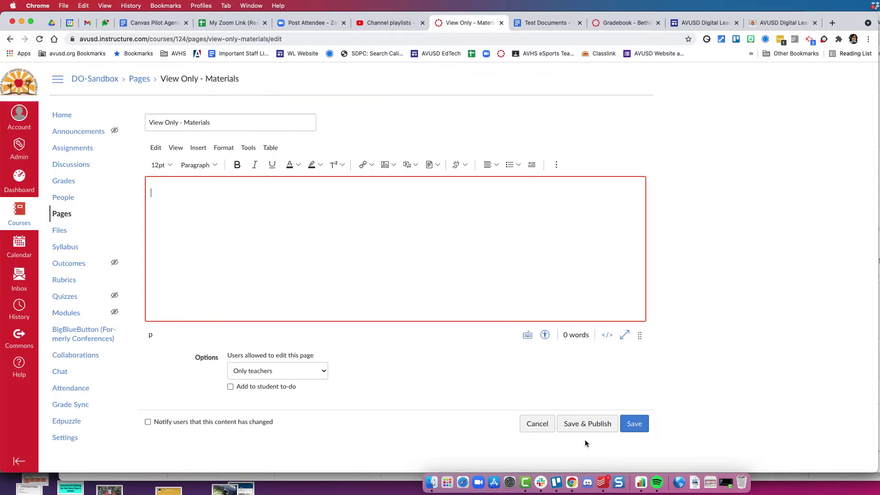
- Embed the recent Soap opera Digest drawing from Google Drive (LTI 1.3) in the page, allowing anyone with the link to access it
click(458, 166)
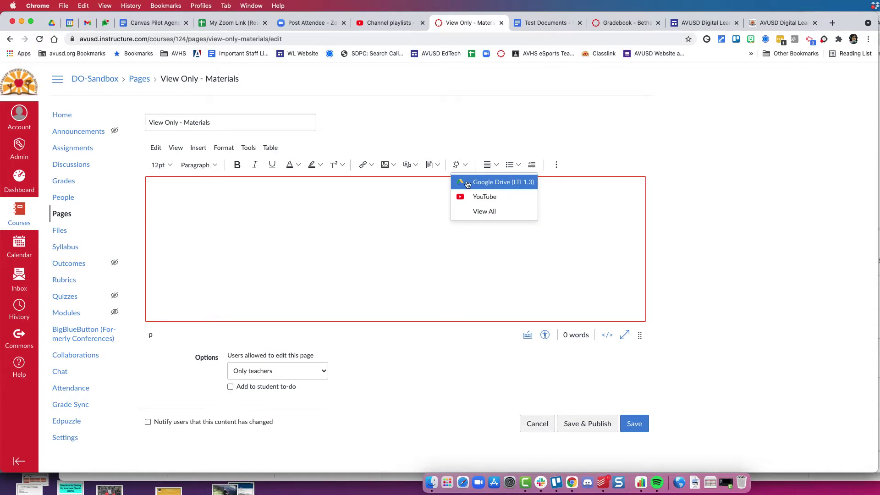
click(466, 180)
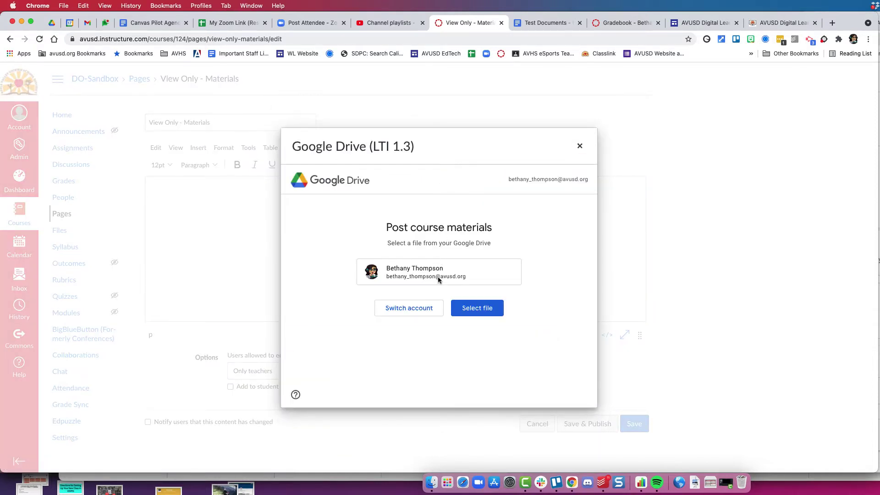
click(488, 307)
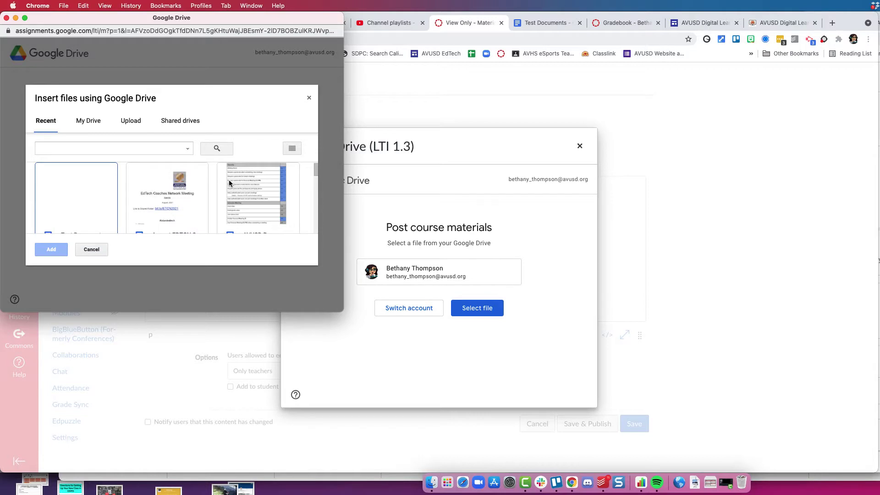
scroll(257, 178, down, 3)
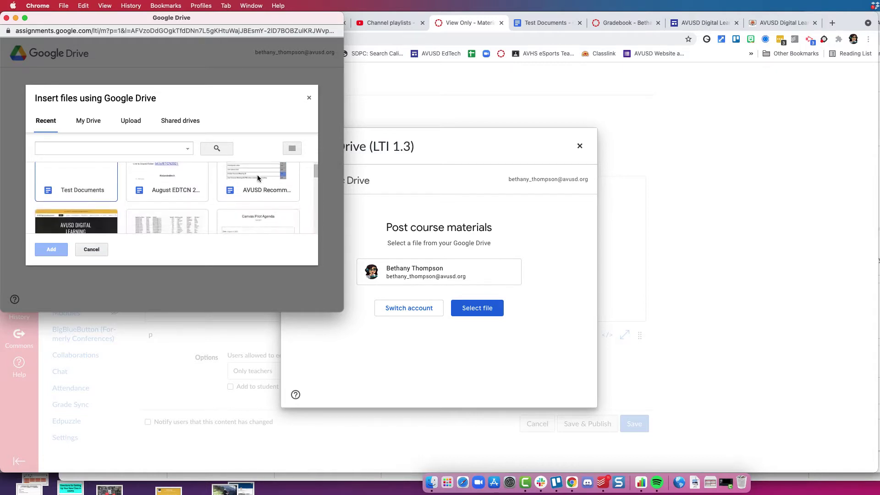
scroll(257, 178, down, 5)
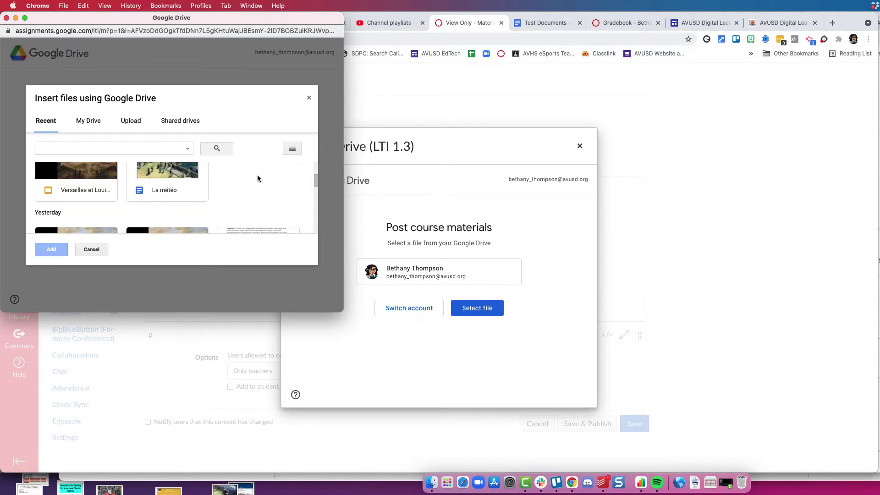
scroll(256, 188, down, 3)
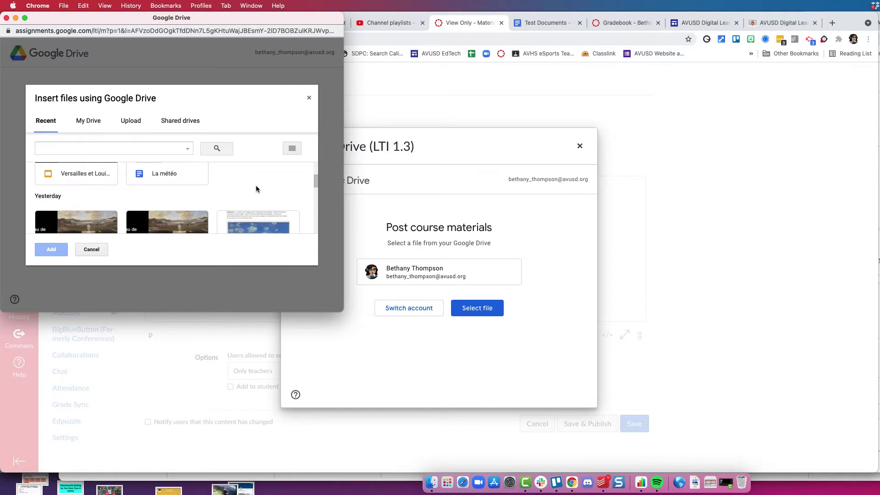
scroll(256, 189, down, 3)
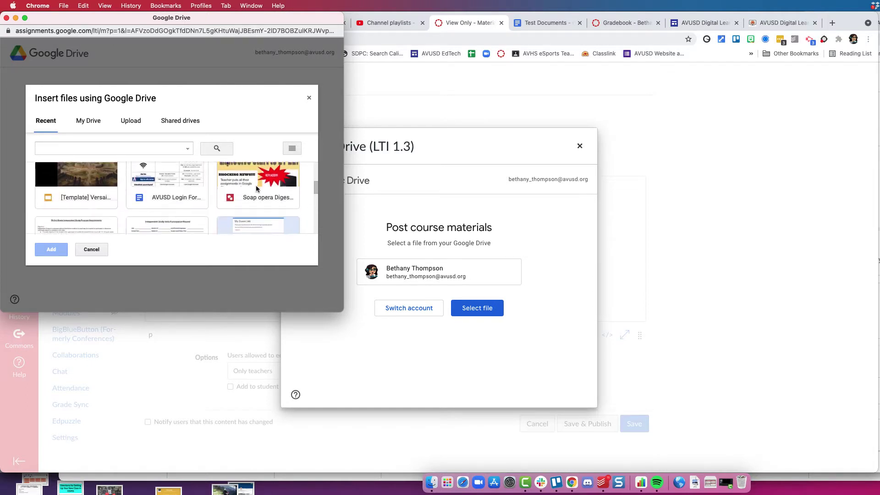
scroll(256, 189, up, 4)
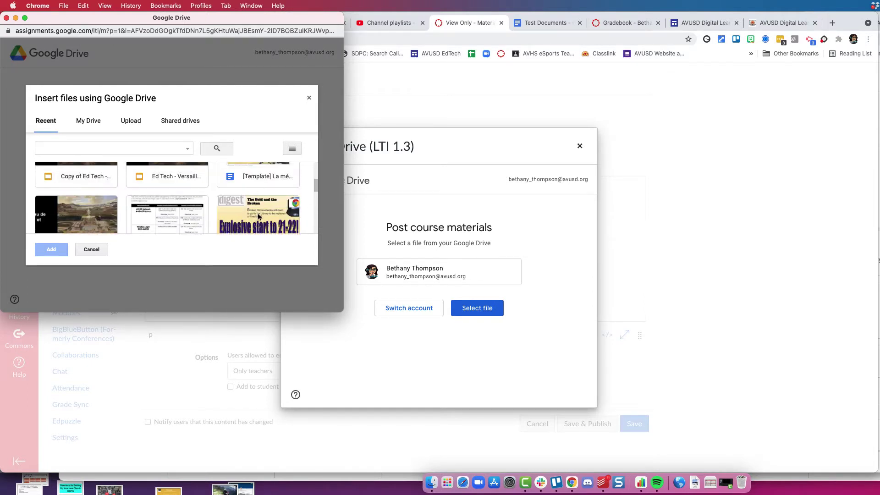
scroll(258, 216, down, 1)
scroll(252, 209, up, 1)
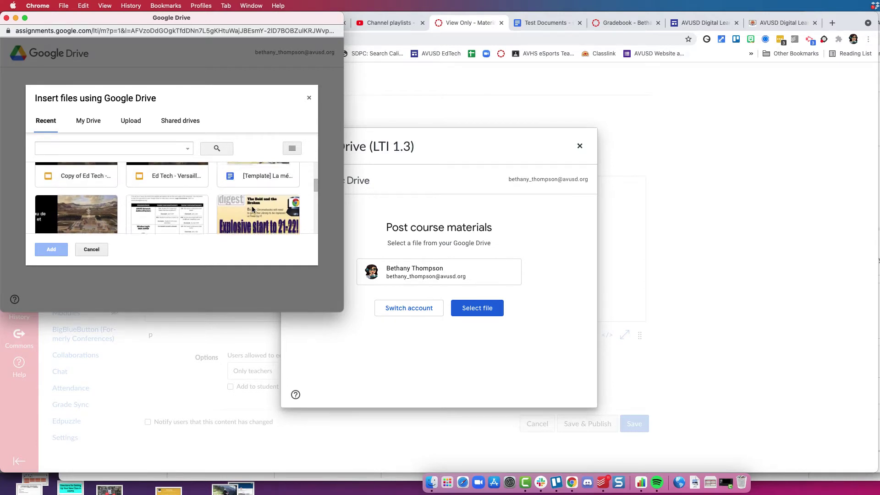
scroll(252, 210, up, 1)
scroll(252, 210, down, 2)
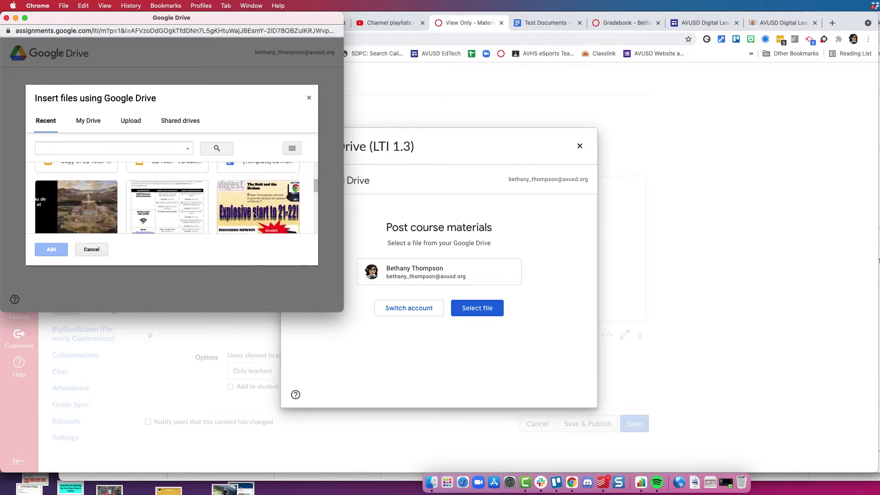
click(252, 211)
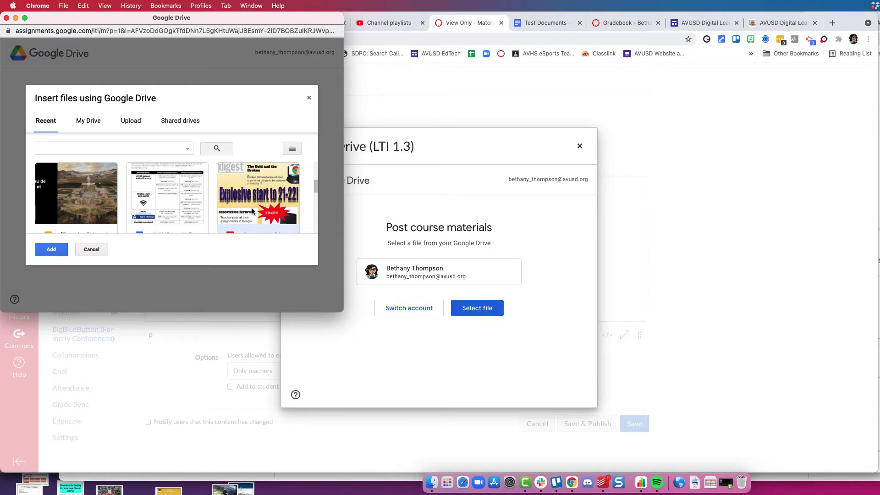
click(52, 249)
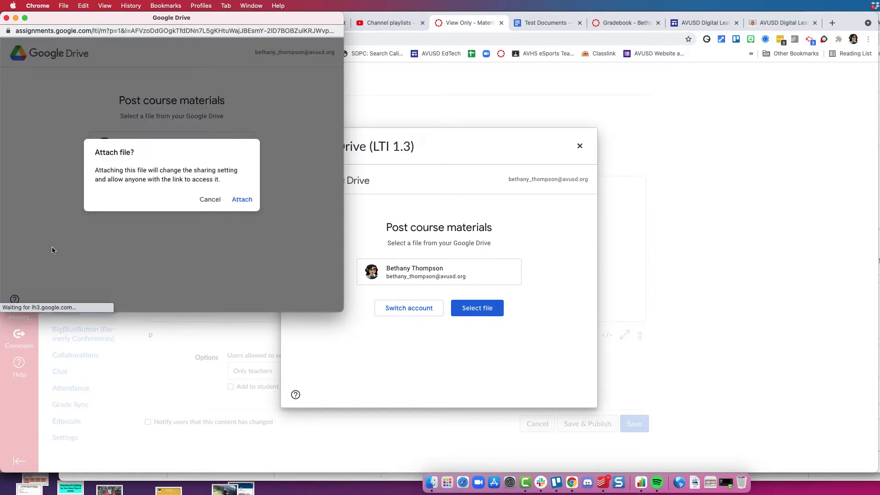
click(241, 200)
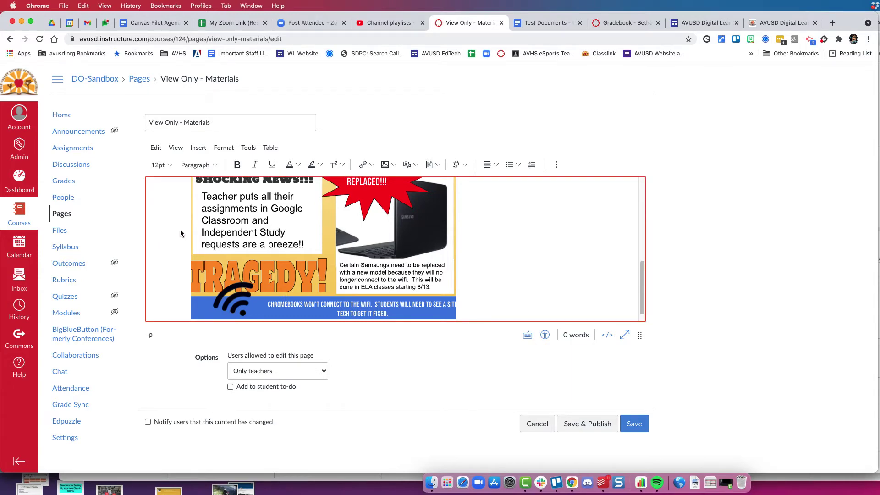
- Try to place the text cursor on a free line around the embedded drawing
scroll(180, 232, up, 5)
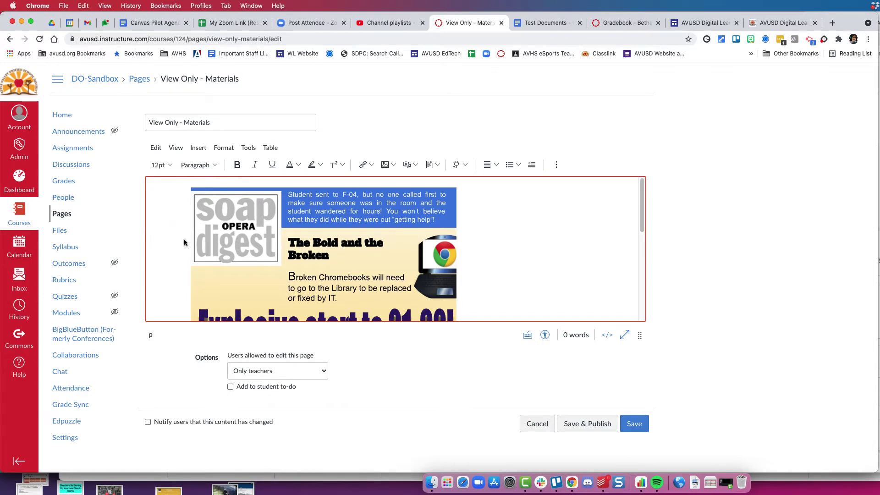
scroll(185, 247, down, 5)
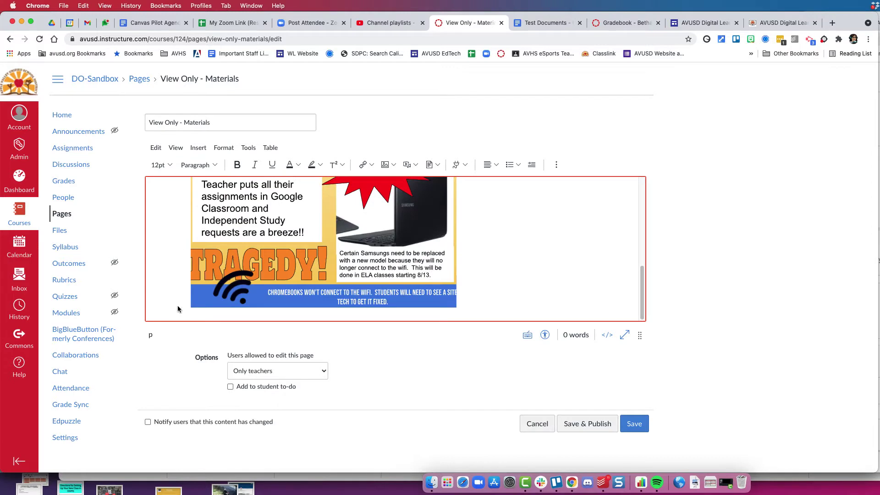
click(190, 313)
key(Left)
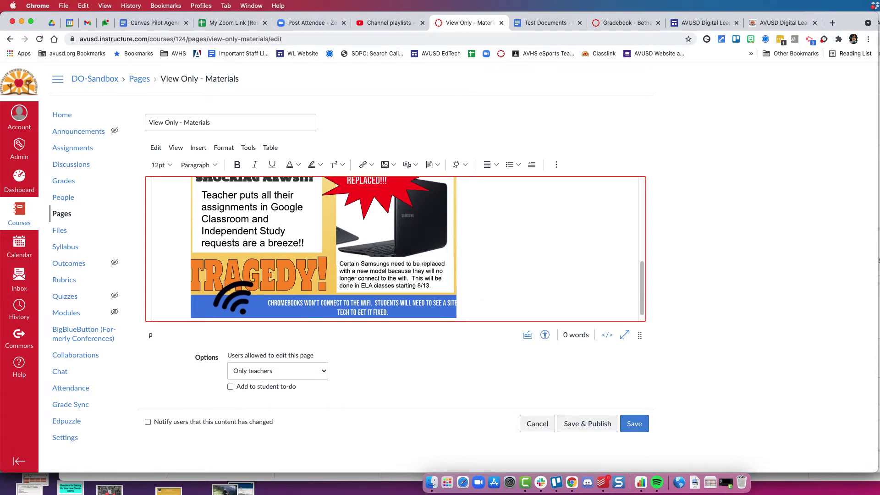
key(Up)
key(Up)
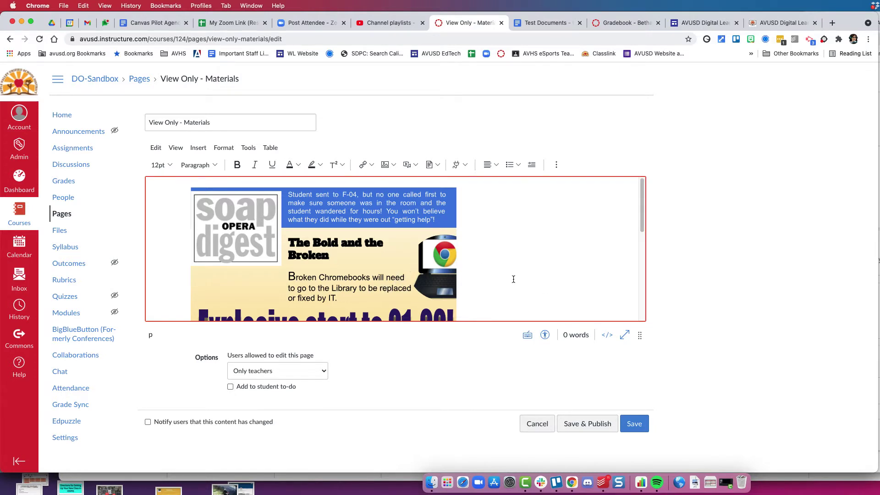
- Insert an extra <p> tag above the iframe in the page's raw HTML and save the page
click(612, 337)
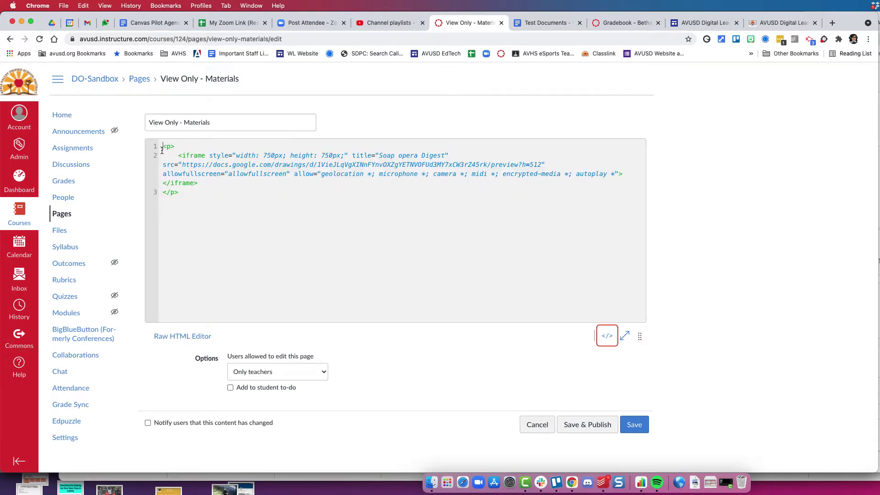
drag(161, 147, 173, 146)
key(super+c)
click(187, 150)
key(Return)
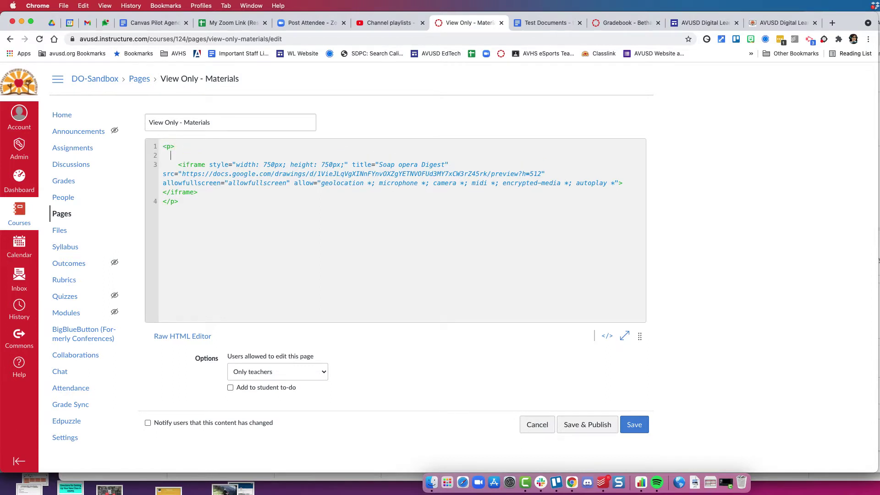
key(super+v)
key(BackSpace)
click(634, 424)
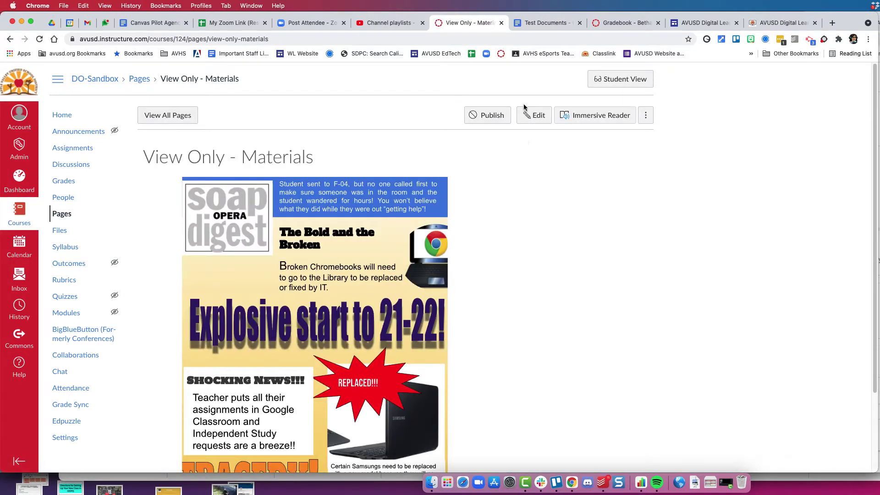
- Reopen the View Only - Materials page for editing without loading the auto-saved content
click(533, 115)
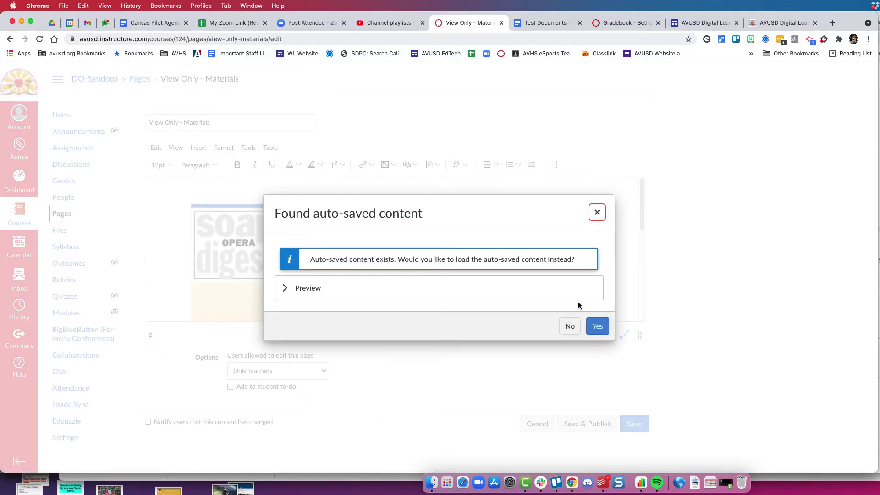
click(571, 327)
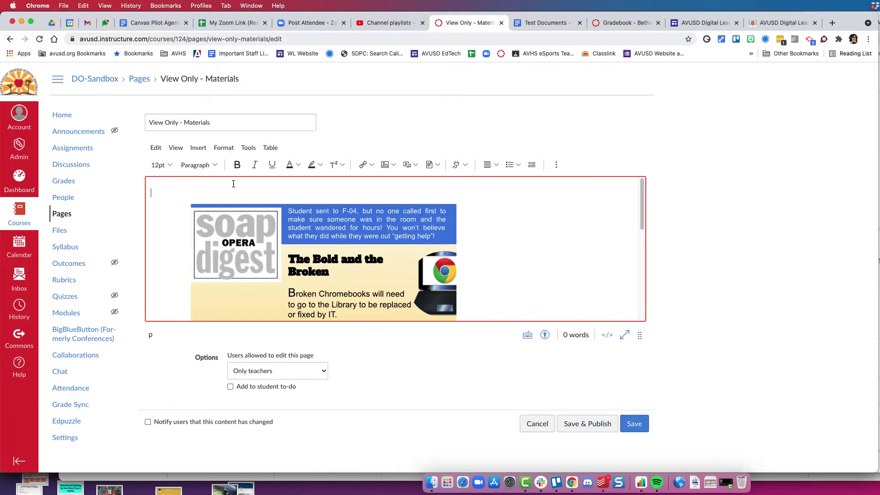
- Add the line "Learn this." above the embedded drawing and save the View Only - Materials page
text(Read this.)
text(  Lear)
key(BackSpace)
key(BackSpace)
key(BackSpace)
key(BackSpace)
key(BackSpace)
key(BackSpace)
key(BackSpace)
key(BackSpace)
key(BackSpace)
key(BackSpace)
key(BackSpace)
text(earn this.)
click(636, 424)
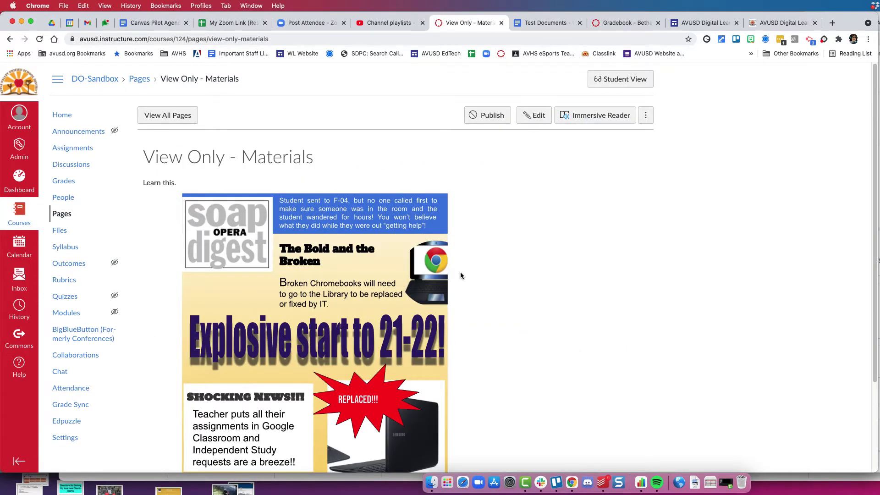
- Check the saved page, move on to the Slideshow Copy Hyperdoc assignment and open it for editing
scroll(504, 293, down, 3)
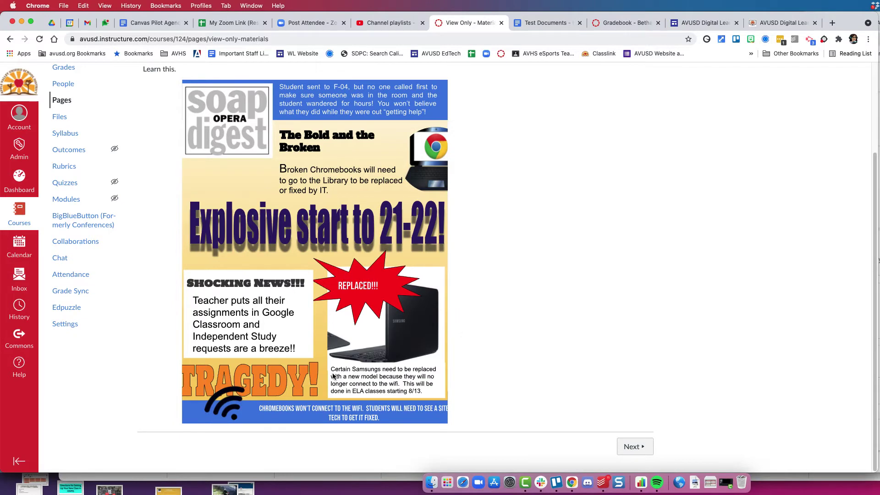
scroll(533, 333, up, 3)
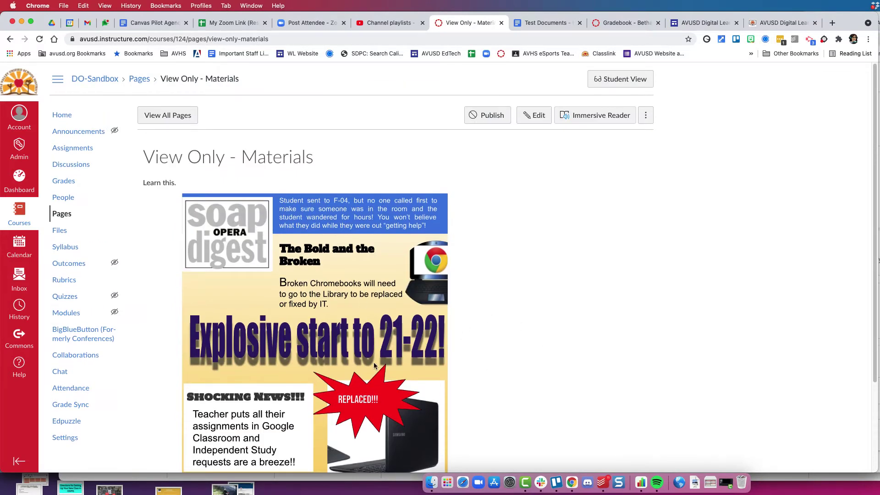
scroll(394, 342, down, 3)
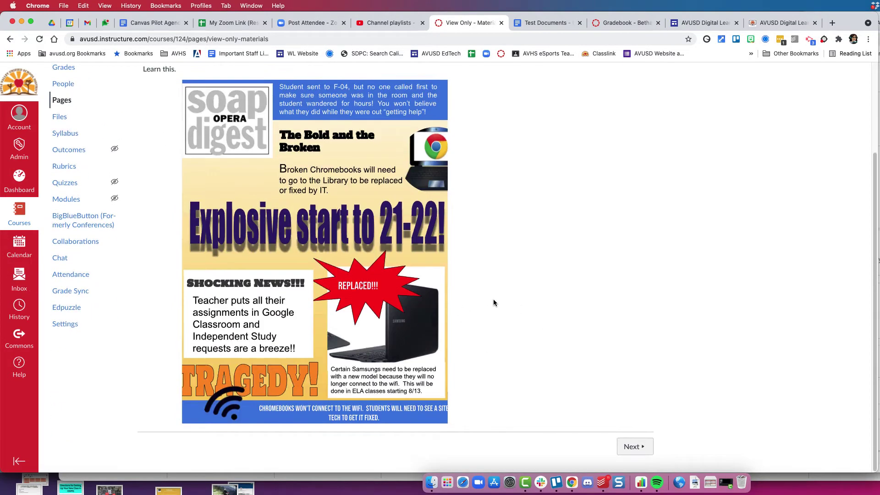
click(644, 452)
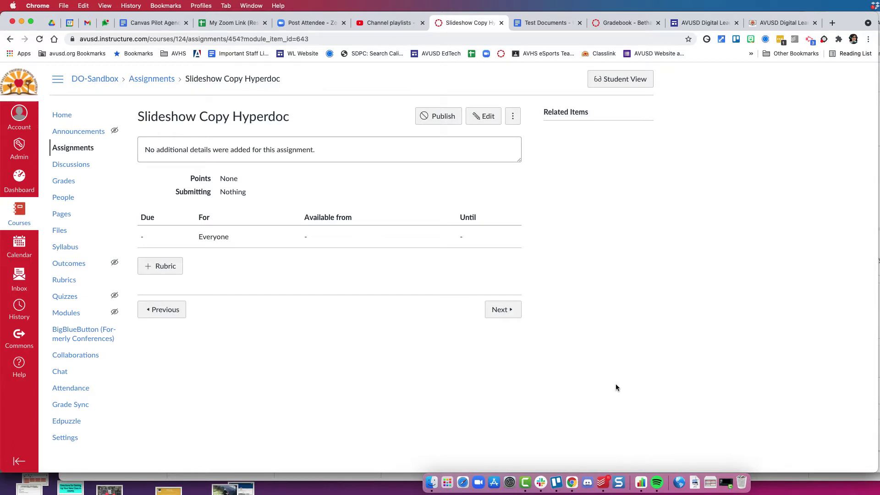
click(487, 120)
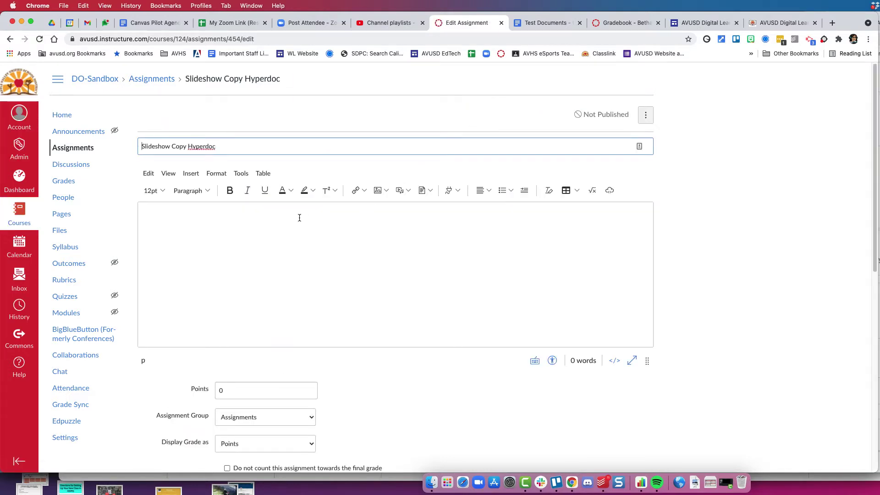
- Write three numbered instructions in the description: "Open the document.", "Follow the directions to complete." and "Return here to submit."
click(299, 218)
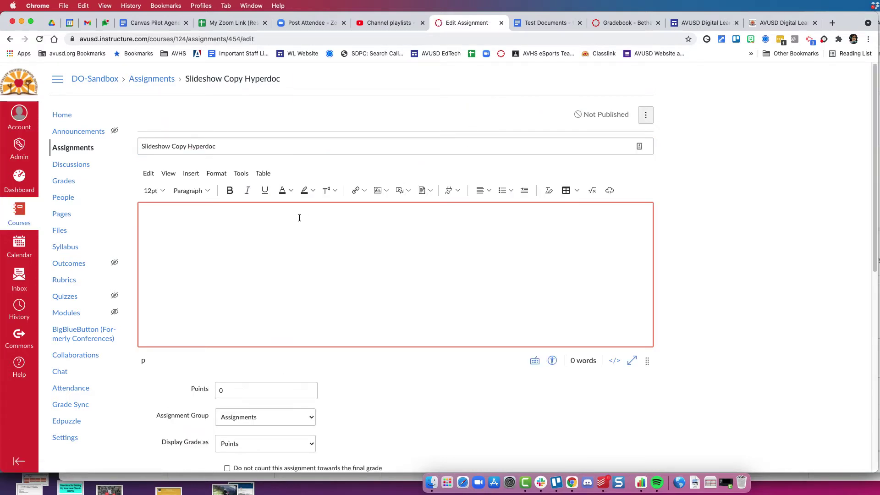
text(O)
text(1. Open)
text( the documen)
text(Follow th e)
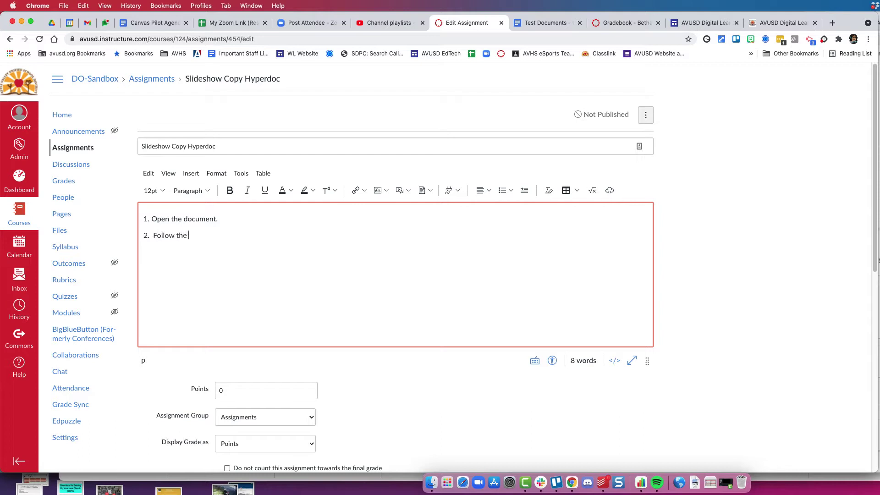
text(directions to com)
text(plet)
text(3.  )
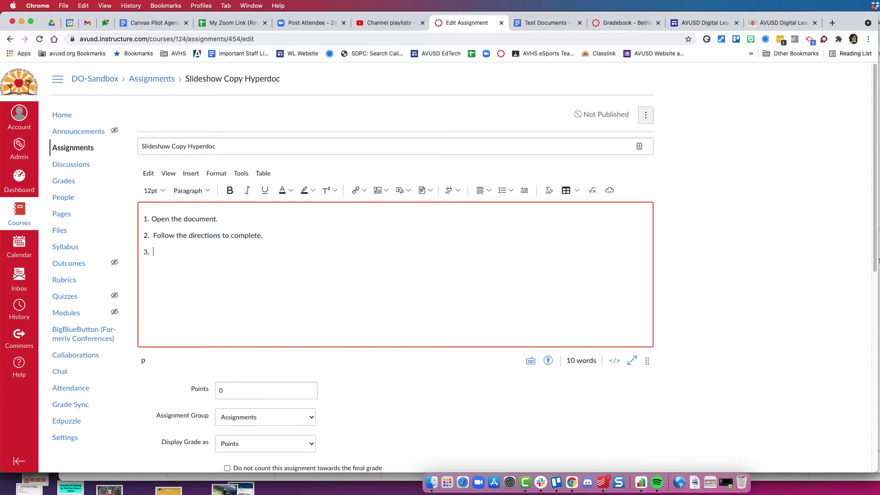
text(Return to )
text(here to)
text( submit.)
- Set the assignment's points to 10 and its submission type to External Tool
click(237, 391)
text(10)
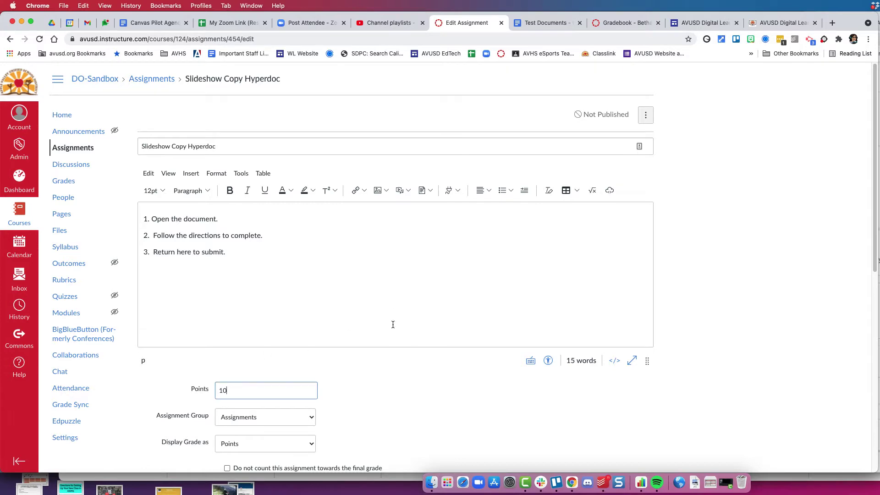
scroll(400, 326, down, 1)
scroll(400, 325, down, 5)
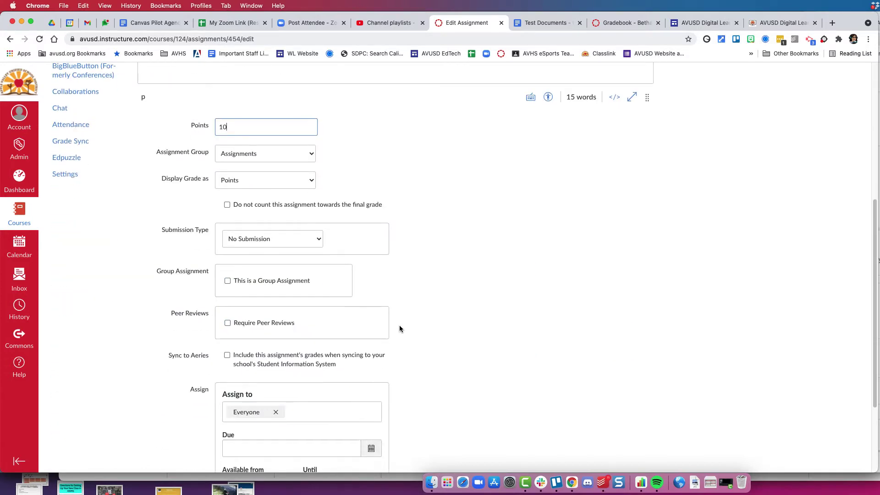
click(320, 239)
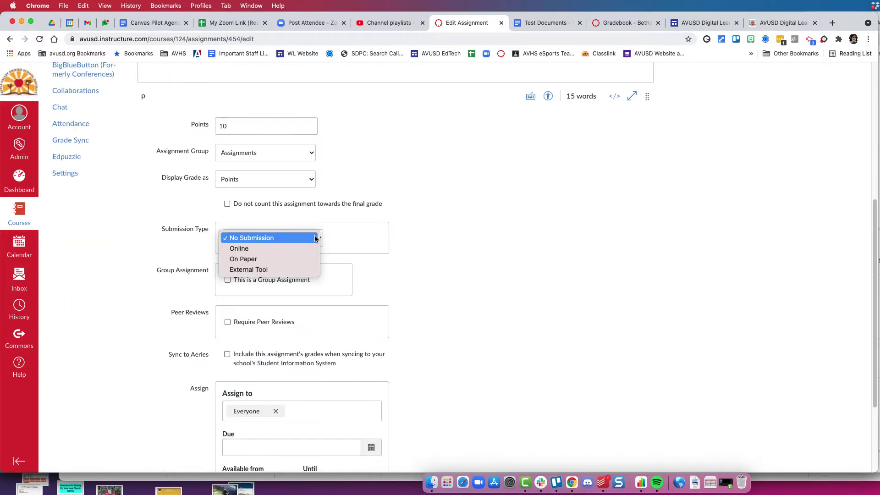
click(302, 274)
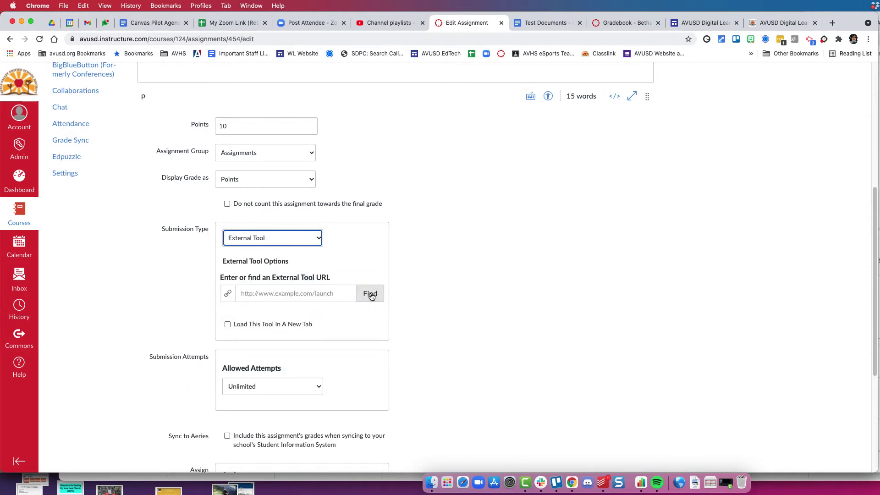
- Find Google Assignments (LTI 1.3) as the external tool and continue with the signed-in Google account
click(372, 296)
scroll(452, 275, down, 2)
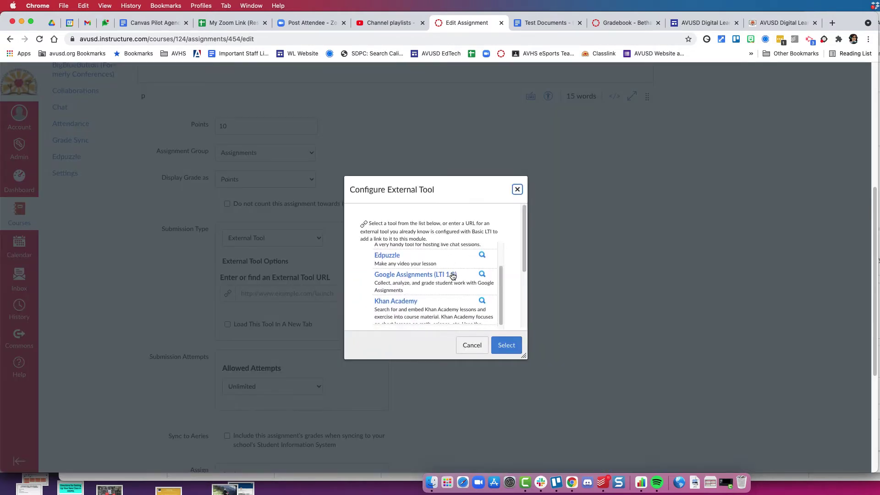
click(422, 279)
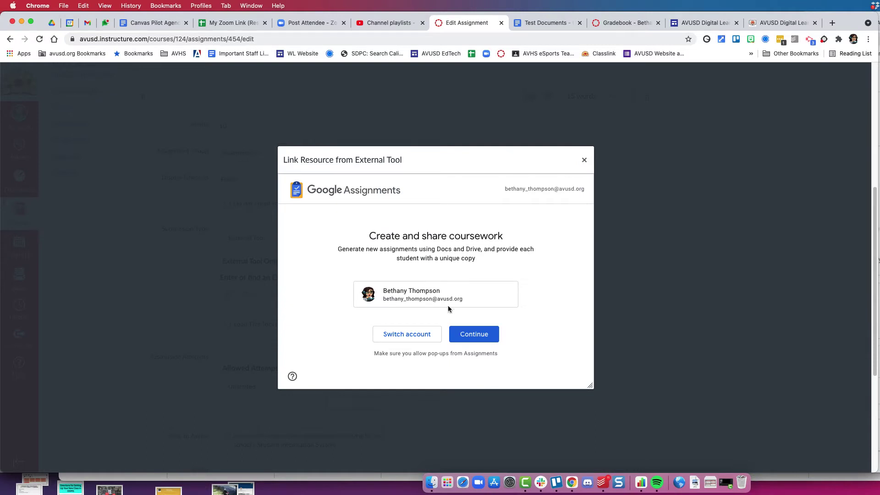
click(477, 332)
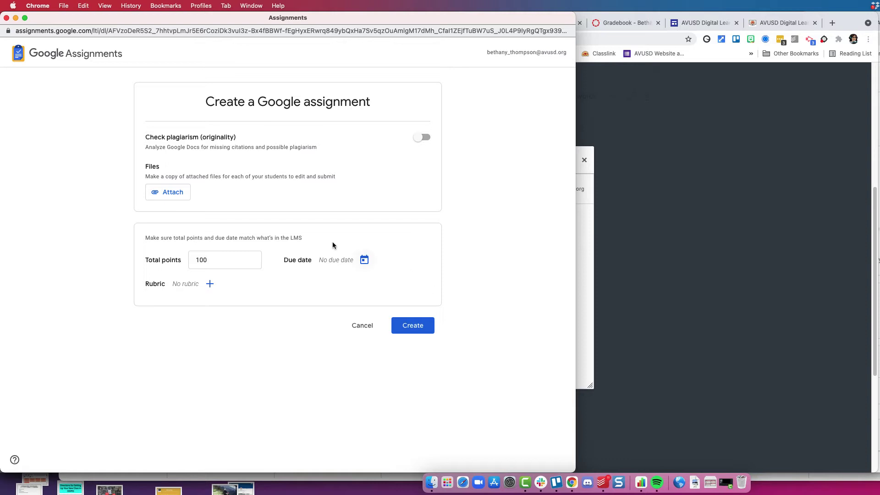
- Attach the recent Versailles et Louis XIV slideshow from Google Drive to the Google assignment as the file copied for each student
click(178, 195)
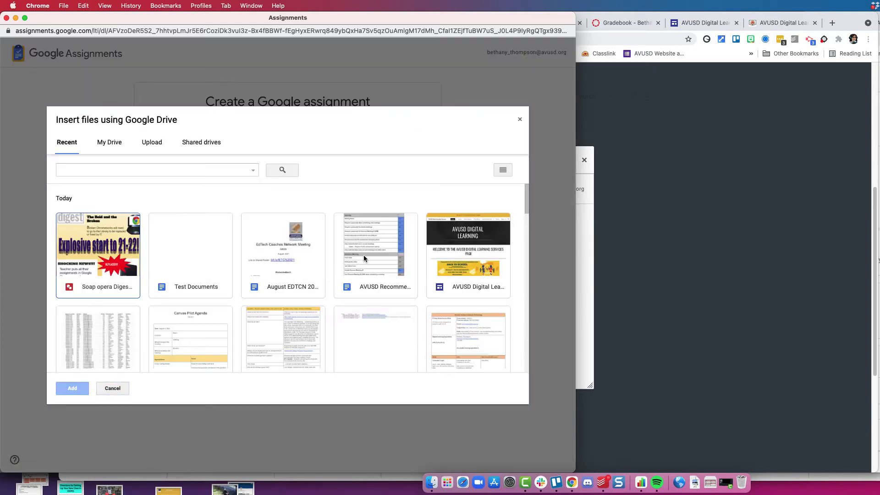
scroll(453, 252, down, 5)
scroll(455, 255, down, 2)
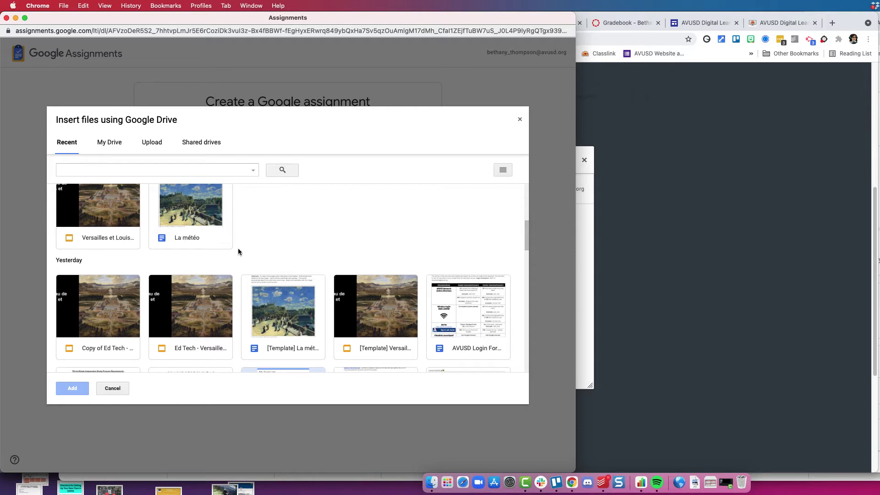
click(106, 220)
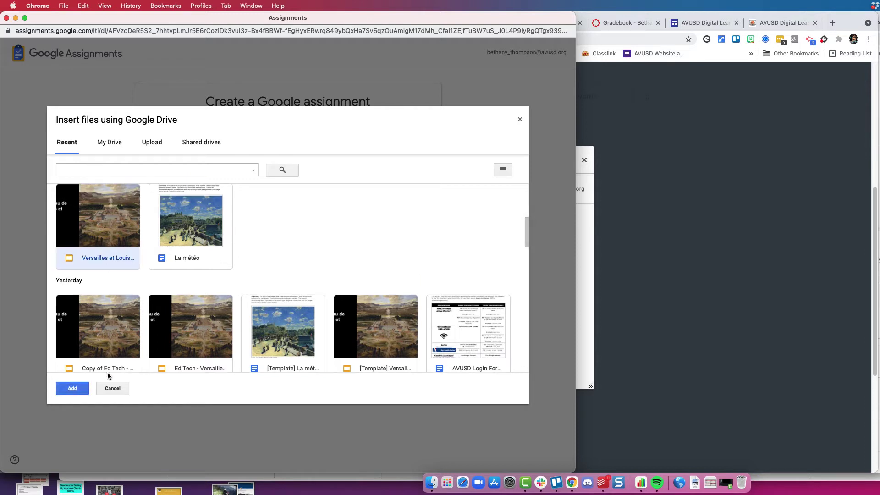
click(72, 388)
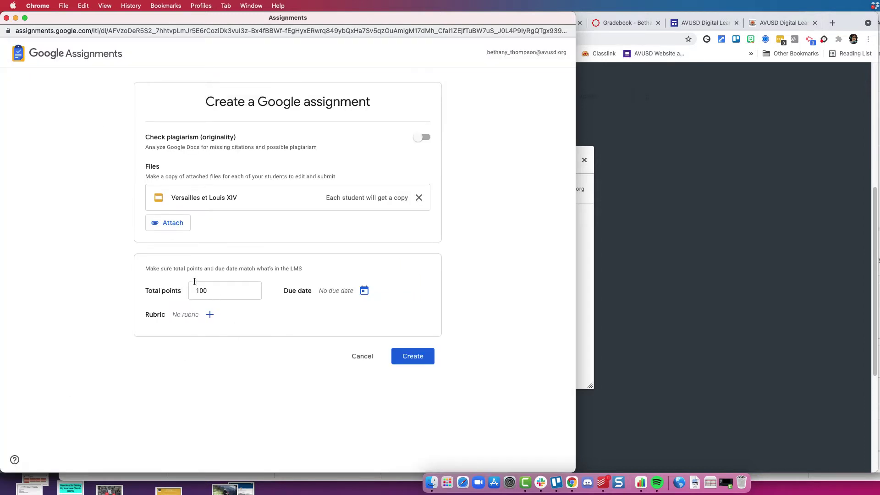
- Set the Google assignment's total points to 10 and its due date to Aug 19, 2021, 11:59 PM
click(216, 291)
key(BackSpace)
click(421, 278)
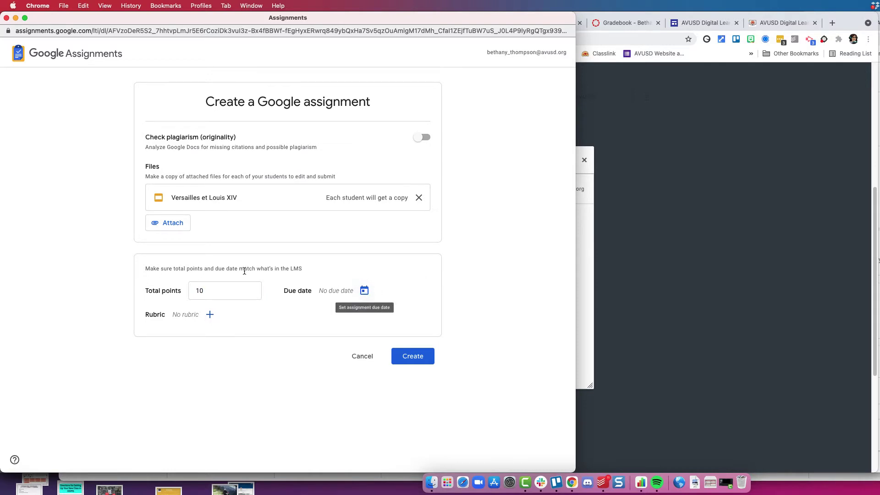
click(365, 290)
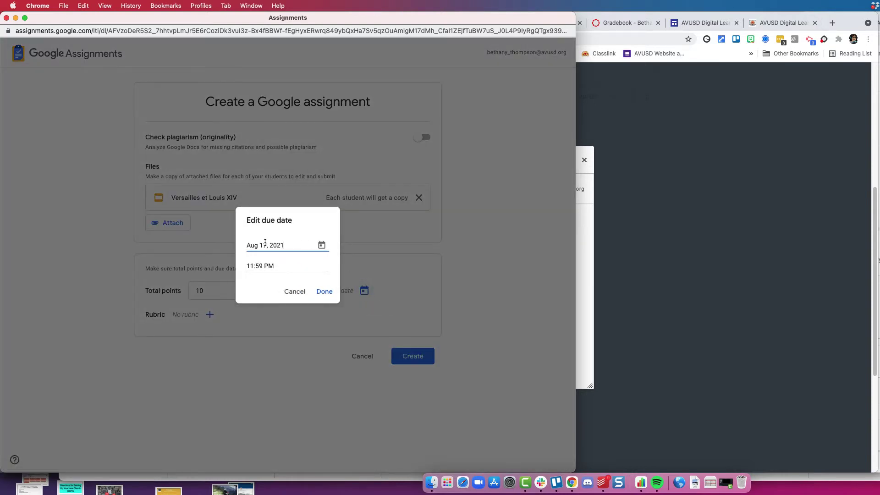
drag(267, 245, 262, 242)
text(9)
click(325, 292)
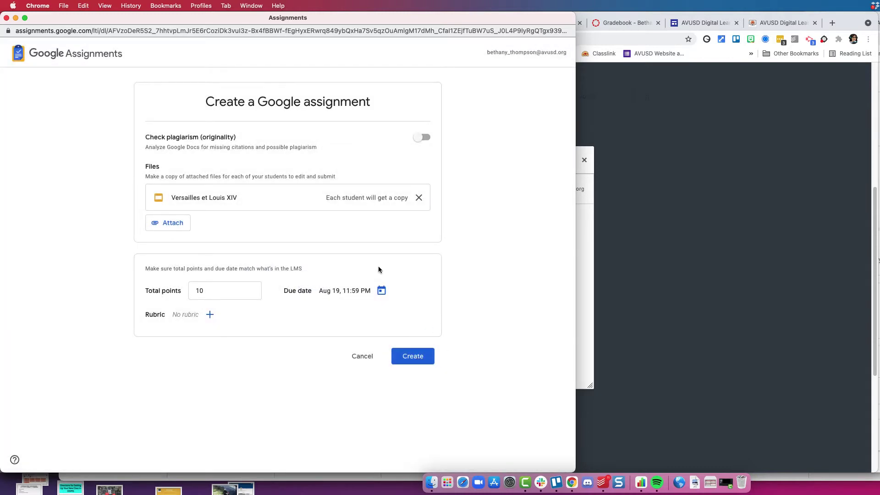
- Create the Google assignment and confirm its link as the external tool URL for the Canvas assignment
click(406, 353)
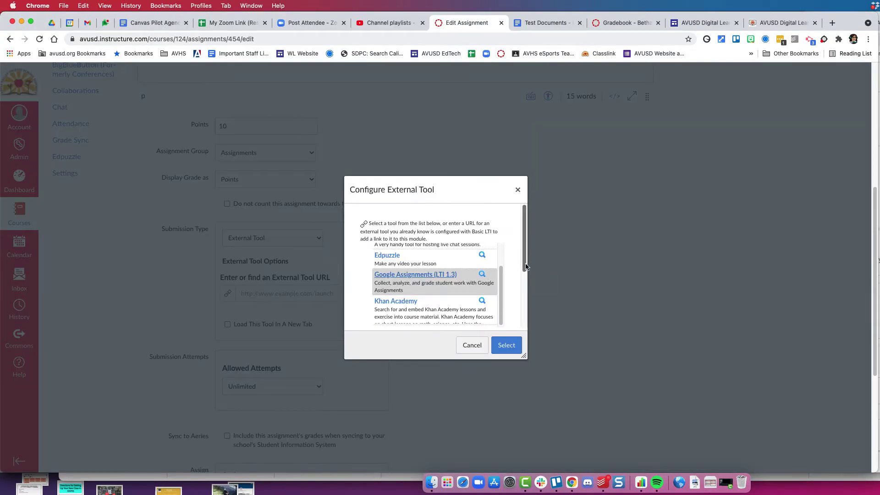
scroll(520, 260, down, 3)
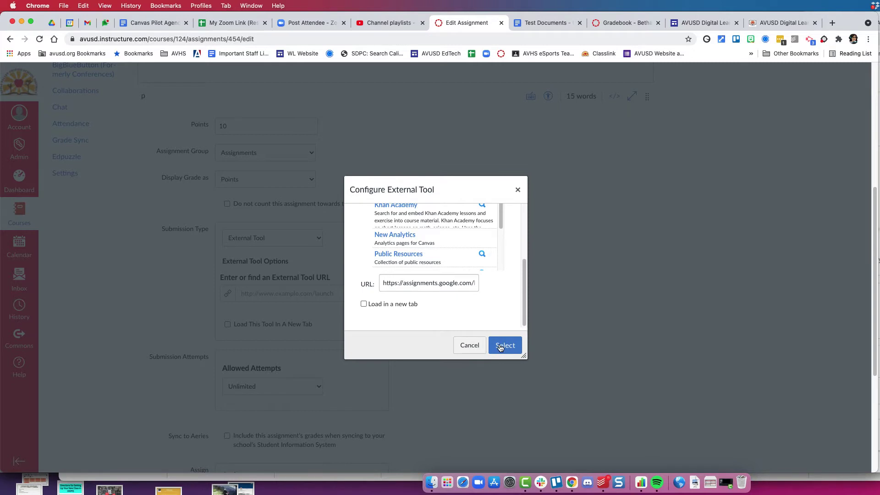
click(501, 348)
drag(241, 294, 335, 294)
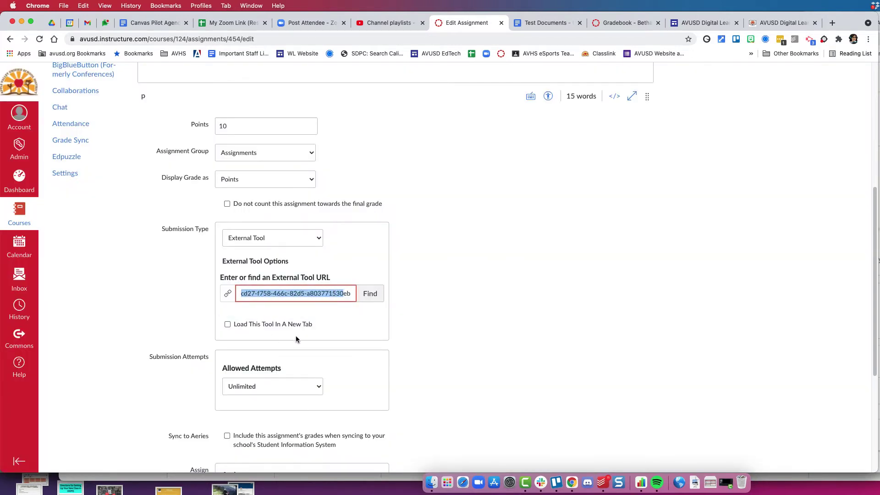
click(344, 342)
- Set the Canvas due date to Aug 19 11:59pm and save the assignment without publishing
scroll(343, 339, down, 1)
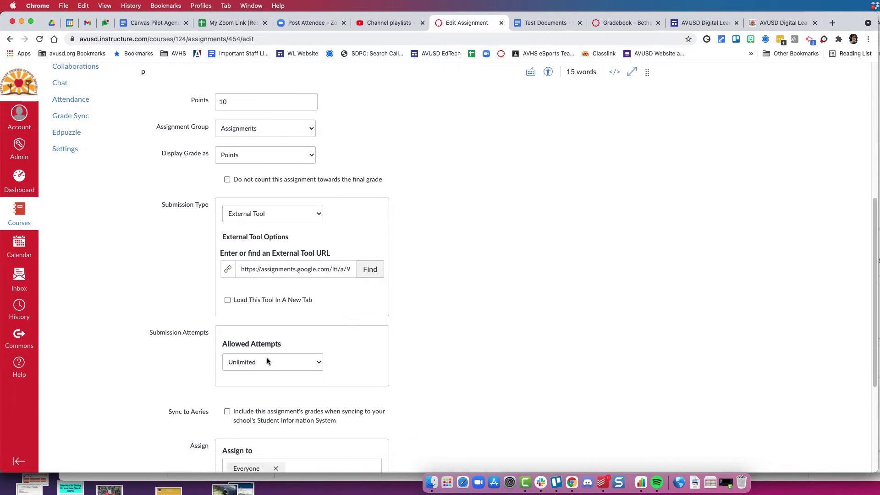
scroll(271, 362, down, 5)
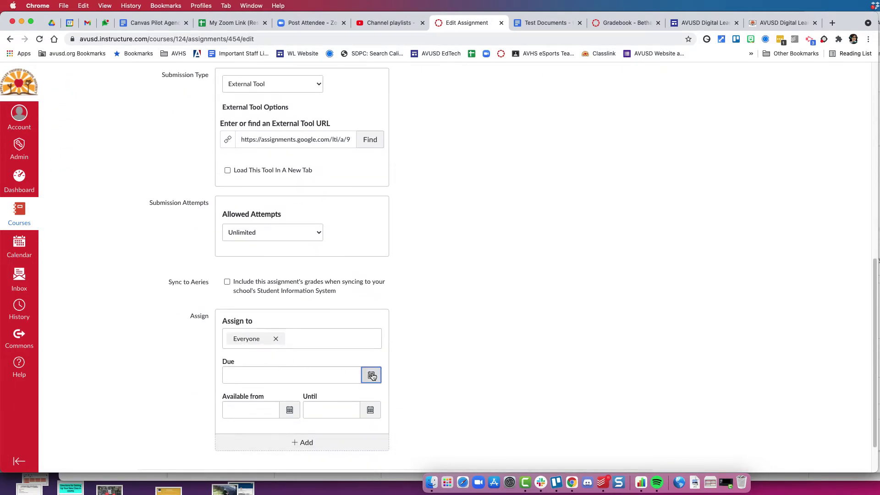
click(371, 375)
click(295, 317)
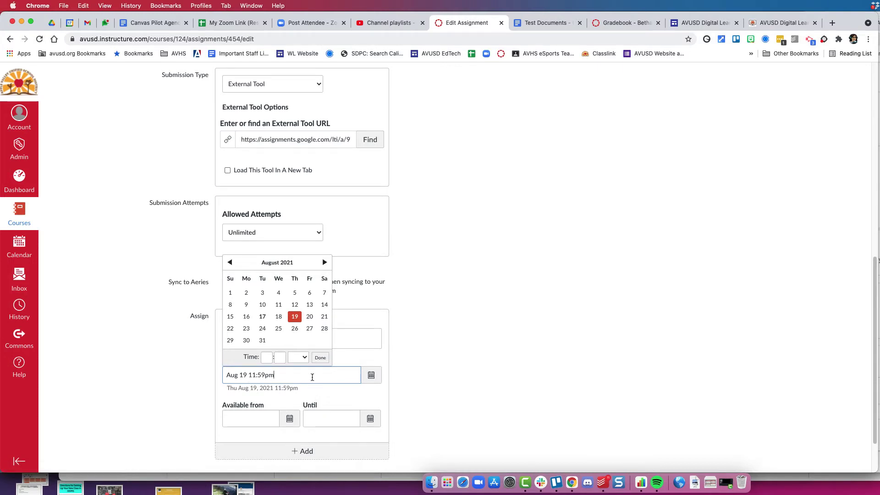
scroll(342, 367, down, 3)
click(444, 338)
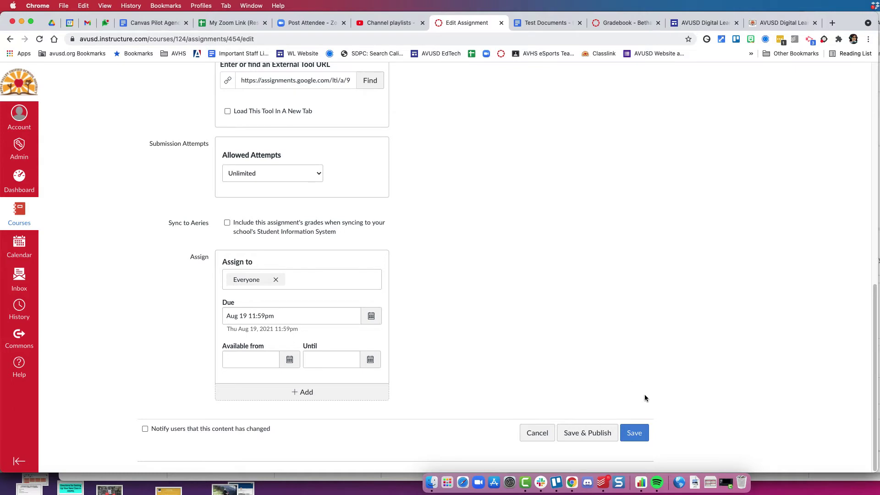
click(644, 433)
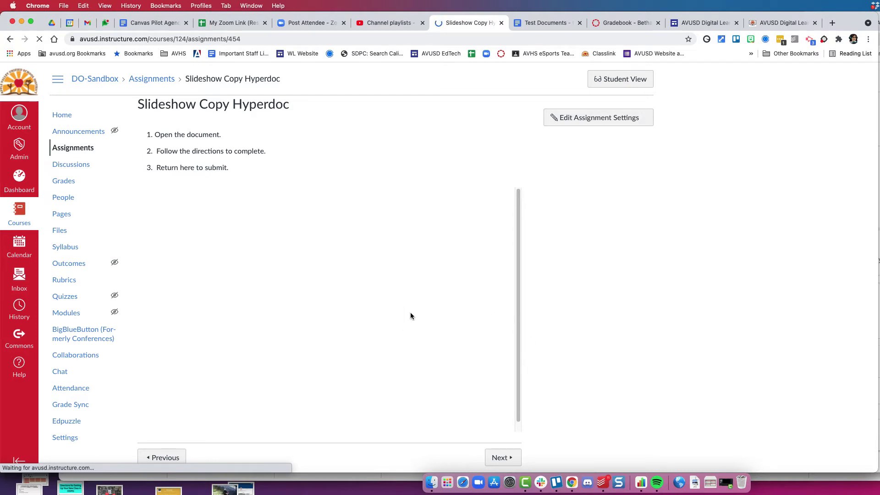
- Review the embedded Google Assignments section in the saved Slideshow Copy Hyperdoc assignment
right_click(492, 180)
click(489, 136)
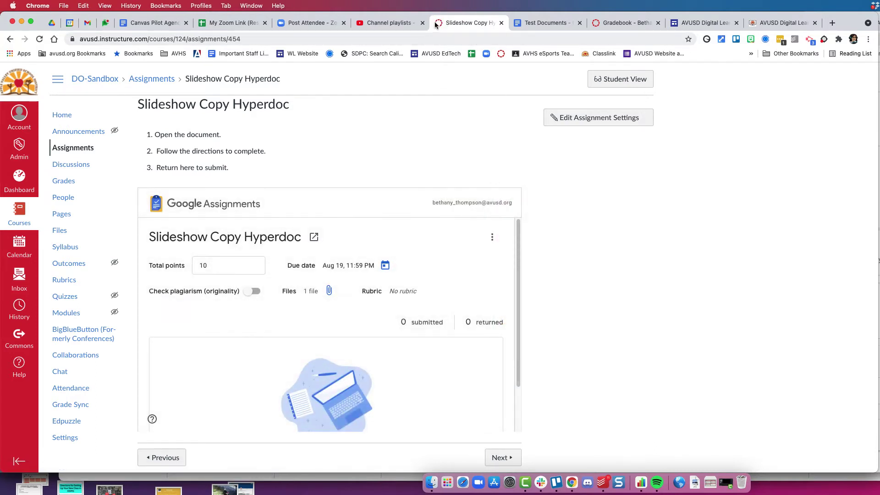
scroll(315, 274, down, 2)
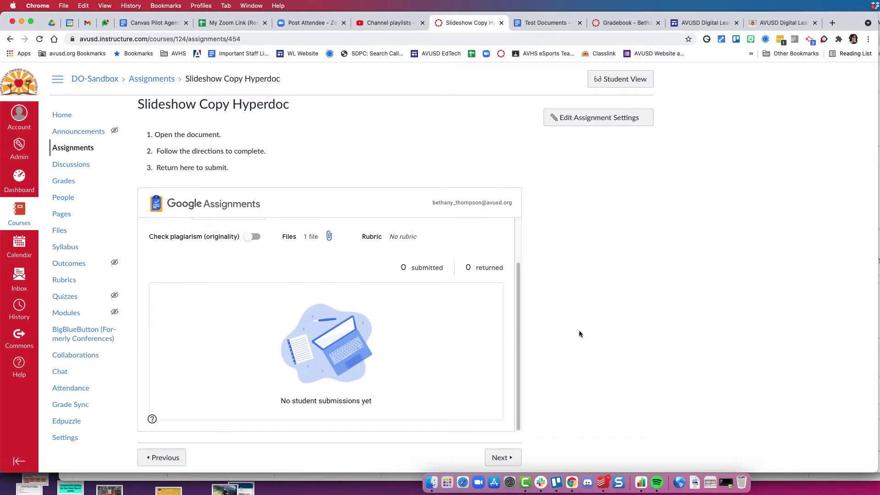
- Go to the next module item, the "Worksheet" copy assignment, and open it for editing
click(504, 457)
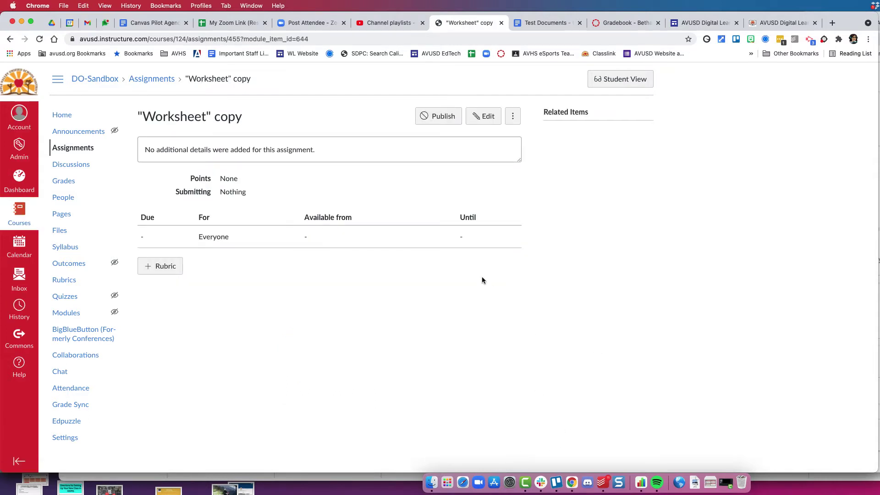
click(482, 120)
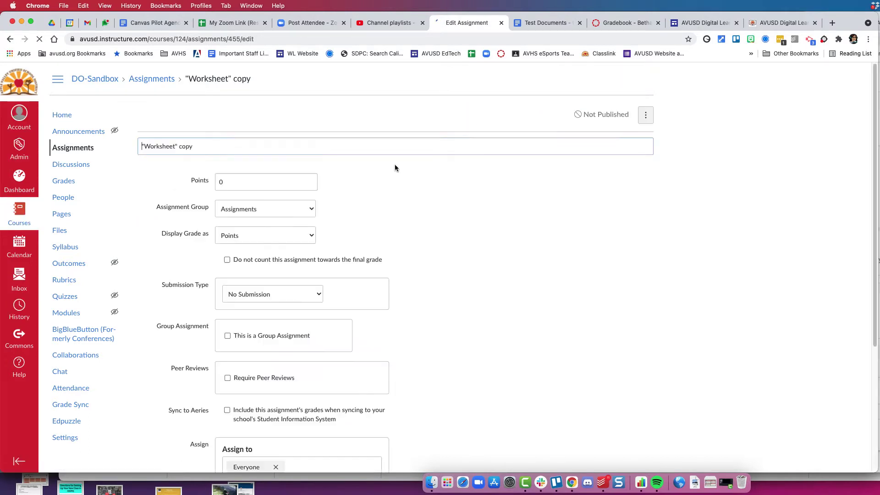
- Write three numbered directions in the assignment description: "Open the document.", "Read the directions to complete.", "Return here to submit."
click(303, 216)
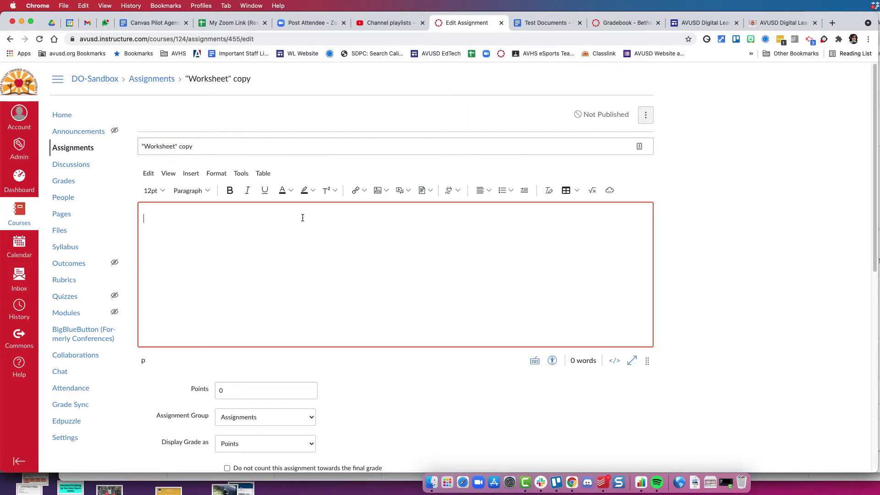
text(1. Open the oc)
key(BackSpace)
key(BackSpace)
text(document.)
key(Return)
text(Read the dire)
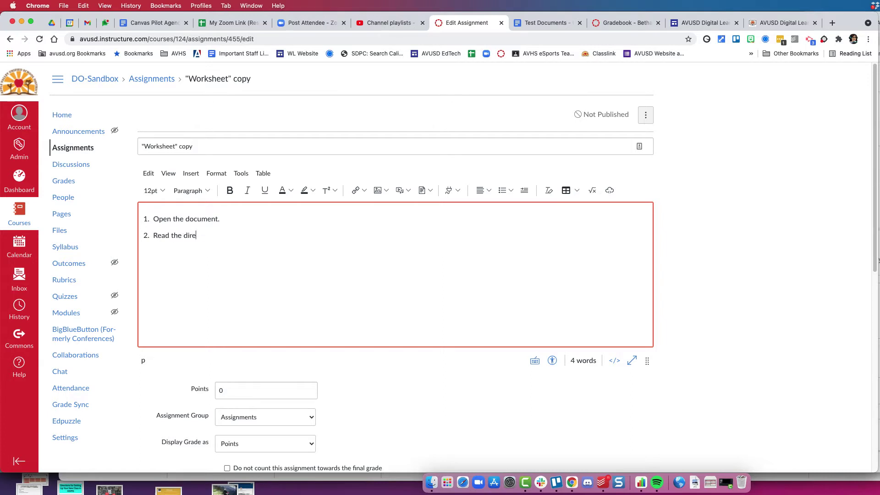
text(ctions to complete. )
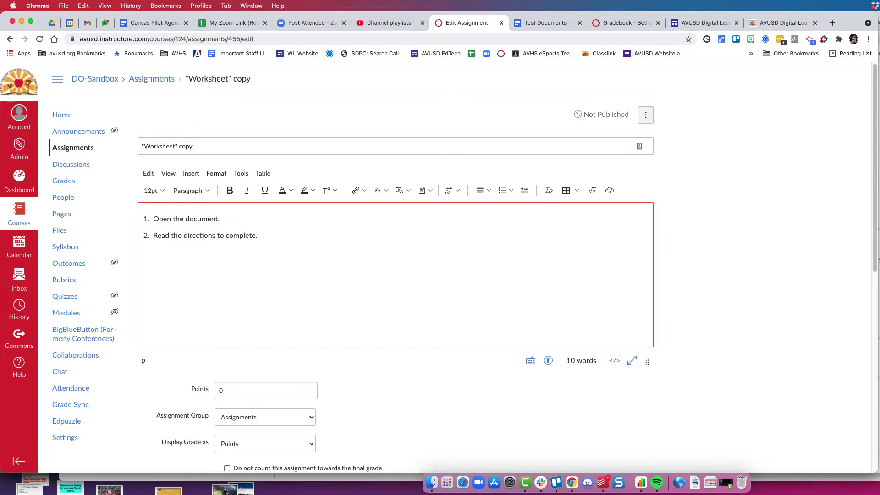
text(Return here to submit.)
- Set the assignment's points to 10 and its submission type to External Tool
click(270, 393)
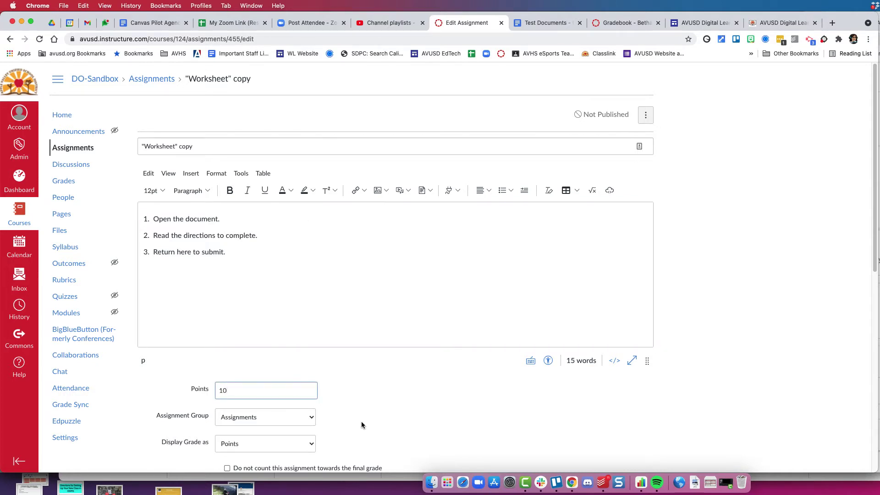
scroll(361, 425, down, 5)
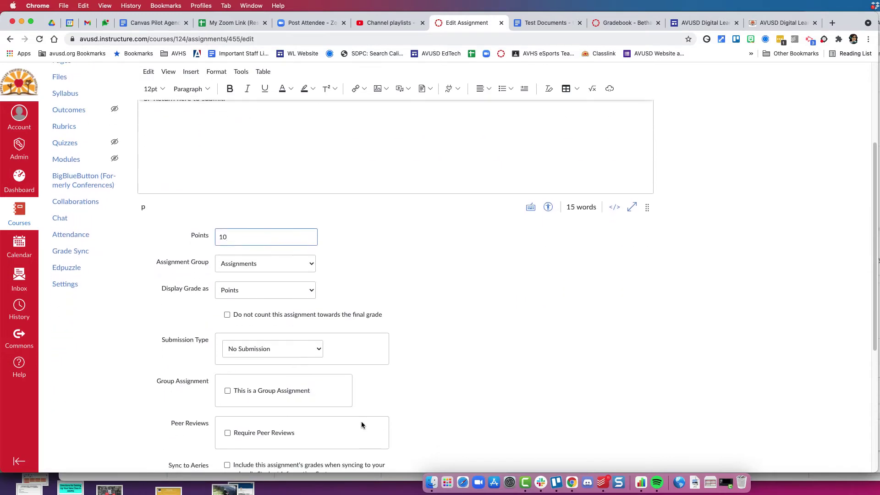
scroll(361, 422, up, 1)
click(314, 352)
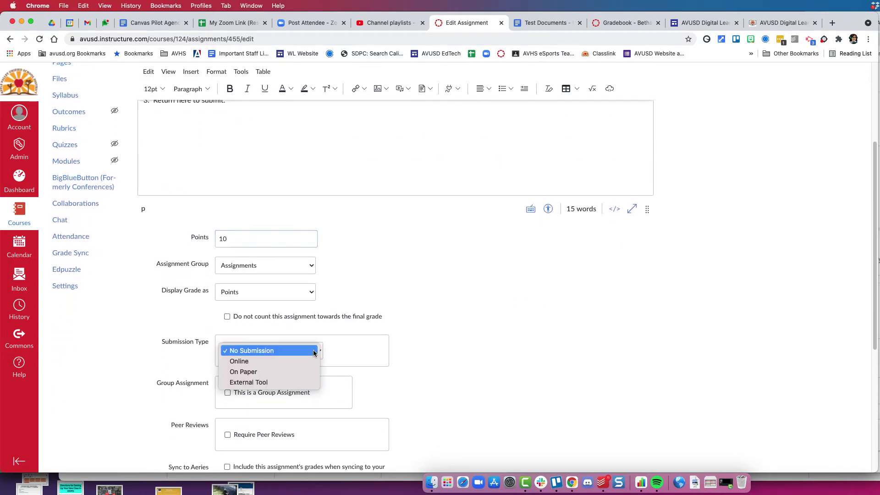
click(302, 382)
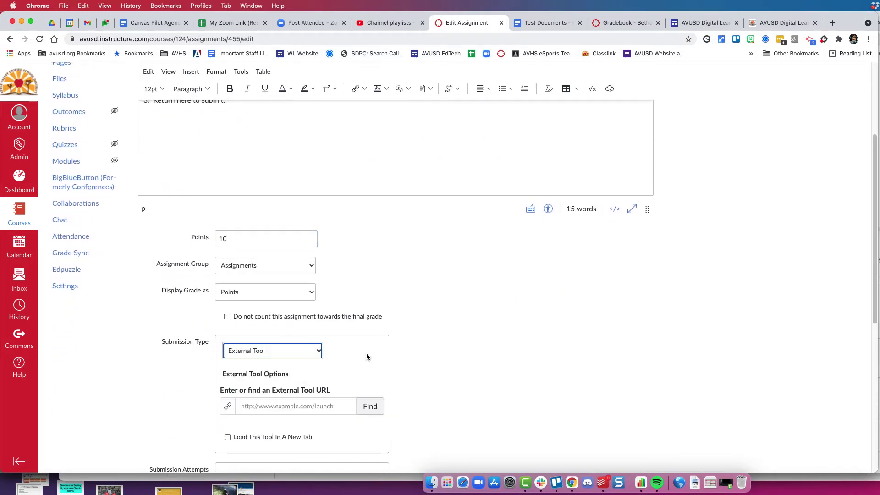
- Find Google Assignments (LTI 1.3) as the external tool and continue with the signed-in Google account
click(366, 407)
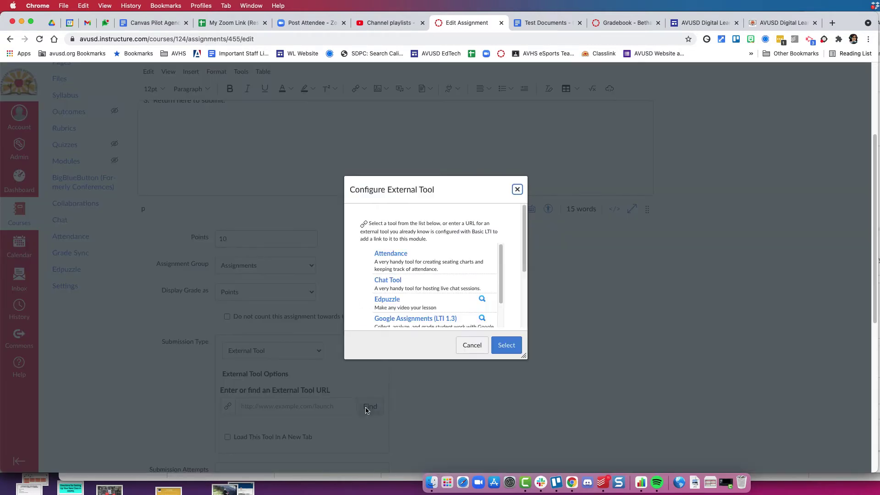
click(412, 315)
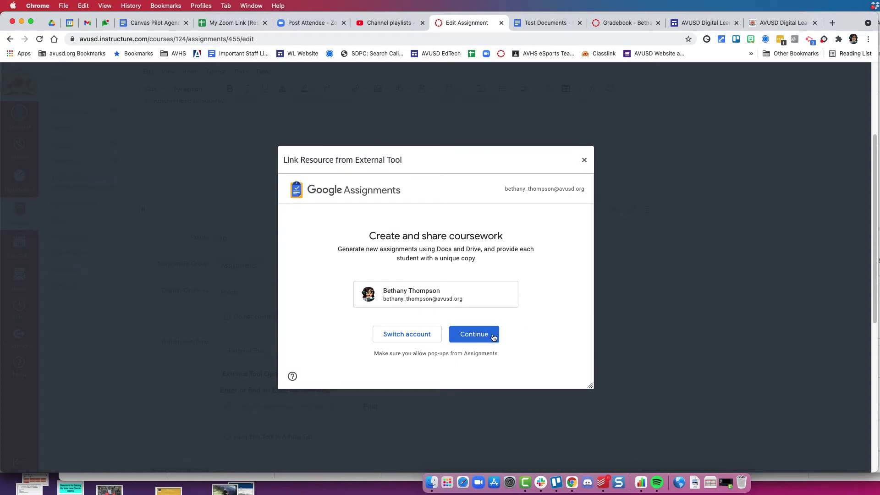
click(494, 335)
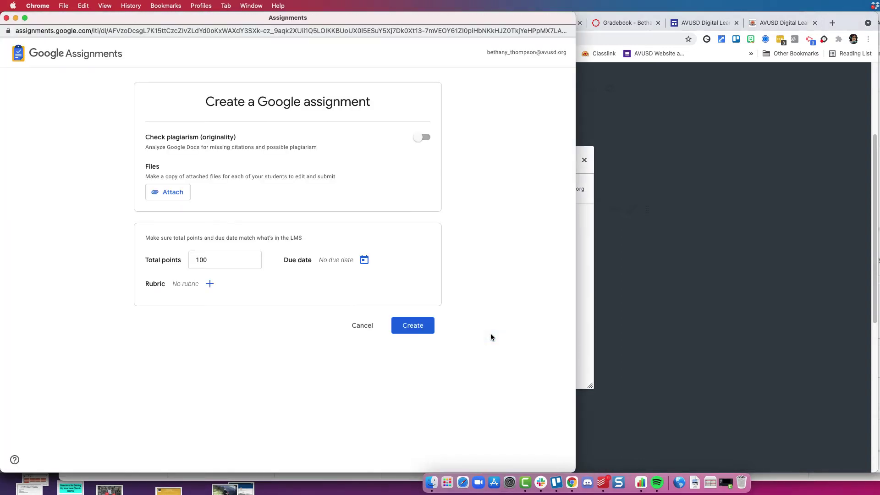
- Set the Google assignment's total points to 10 and its due date to Aug 19, 11:59 PM
click(229, 260)
key(BackSpace)
click(364, 260)
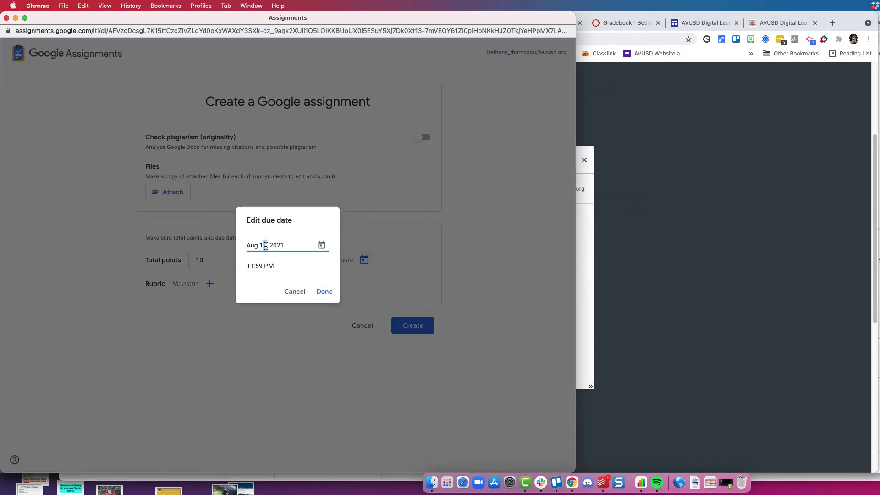
click(325, 291)
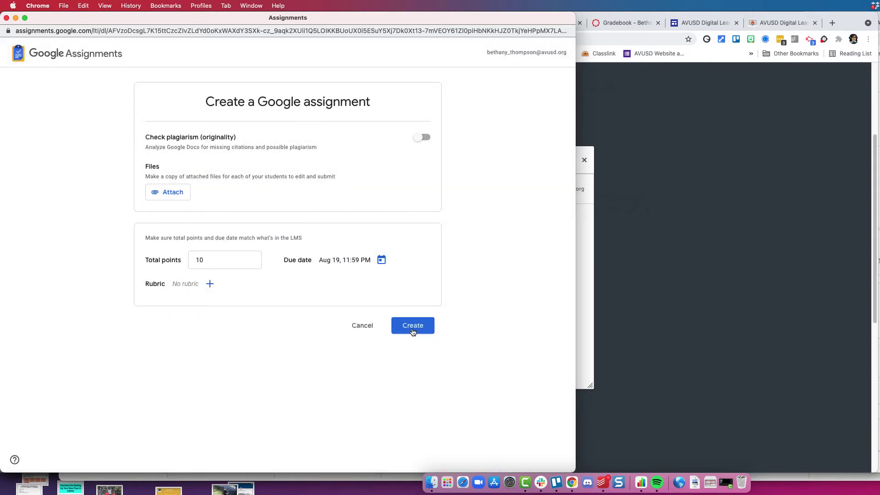
- Attach the "La météo" document from recent Google Drive files to the Google assignment
click(174, 194)
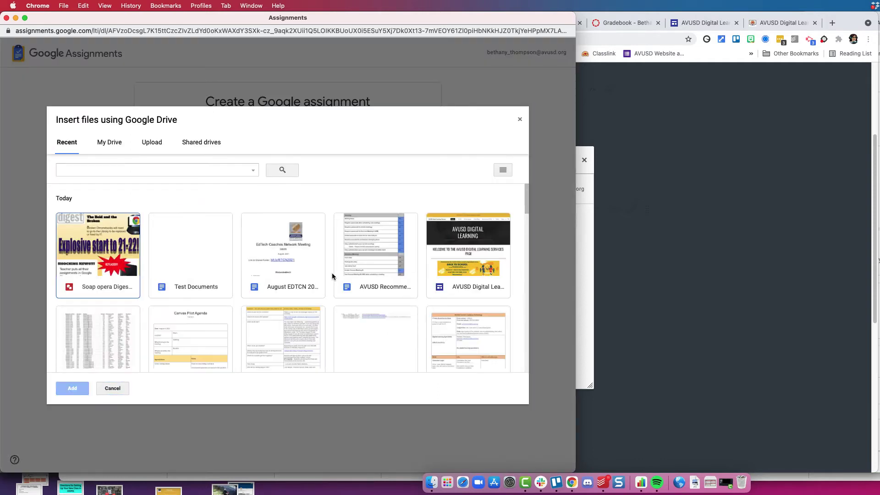
scroll(332, 276, down, 5)
click(219, 301)
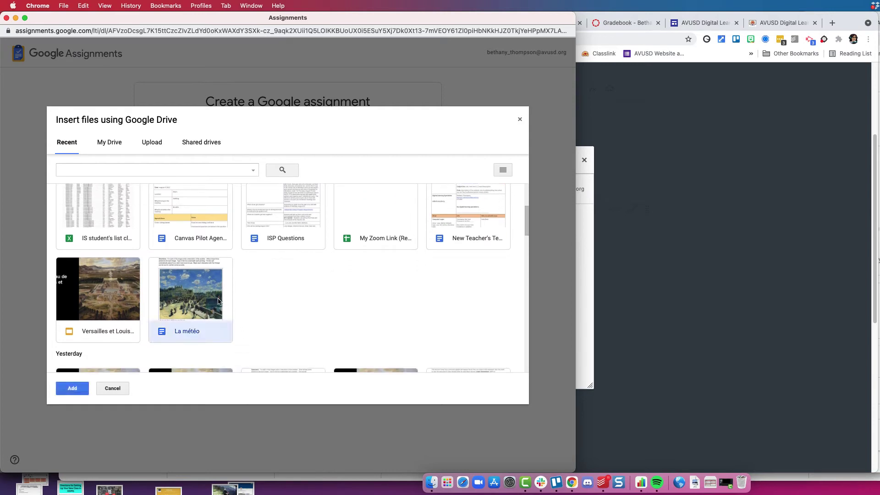
click(73, 389)
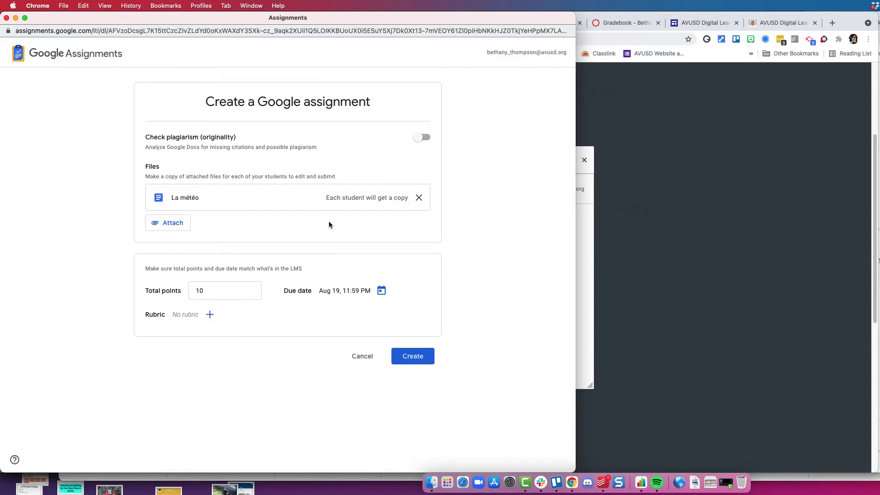
- Create the Google assignment and confirm its link as the Canvas assignment's external tool URL
click(429, 358)
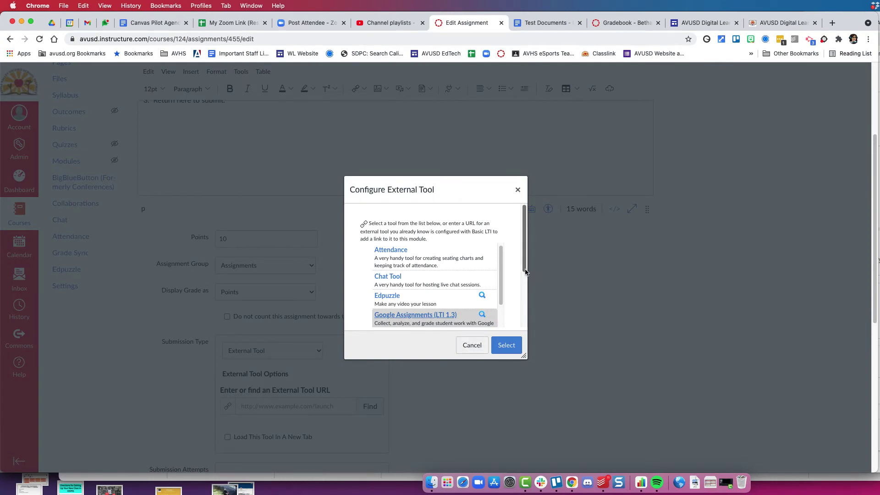
drag(527, 270, 524, 346)
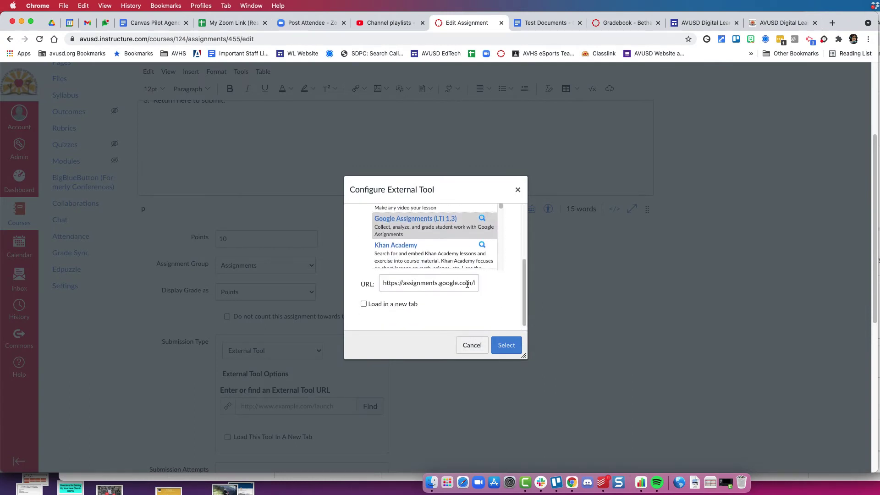
click(508, 344)
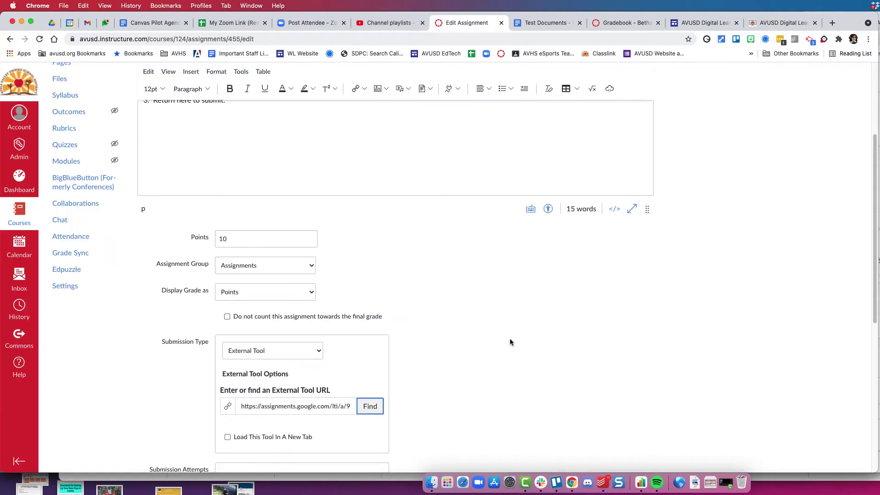
- Set the "Worksheet" copy assignment's Canvas due date to Aug 19 11:59pm and save it without publishing
scroll(530, 349, down, 10)
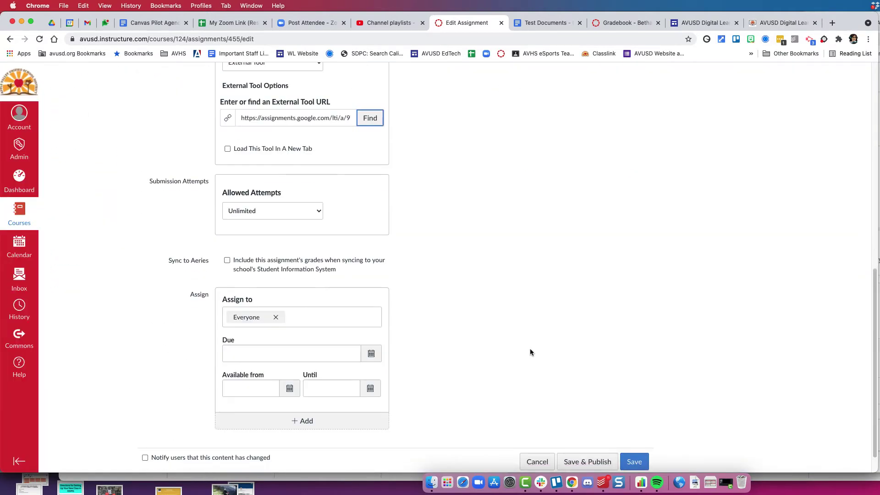
click(299, 324)
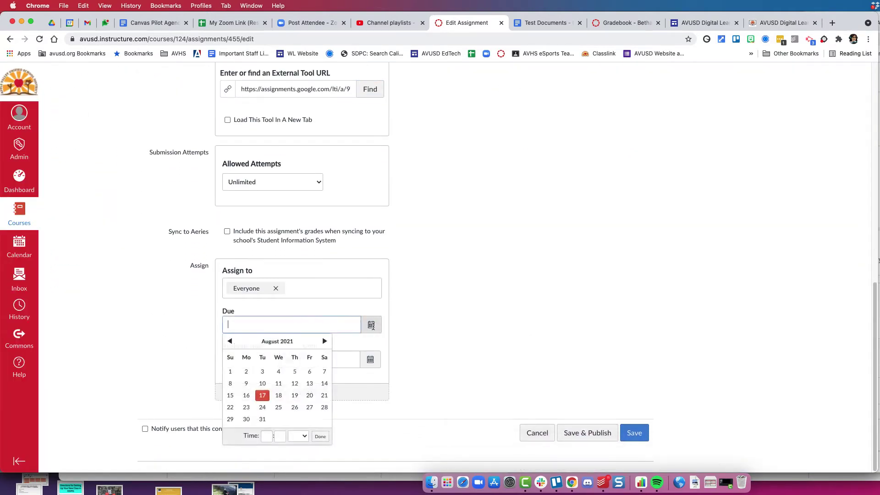
click(294, 395)
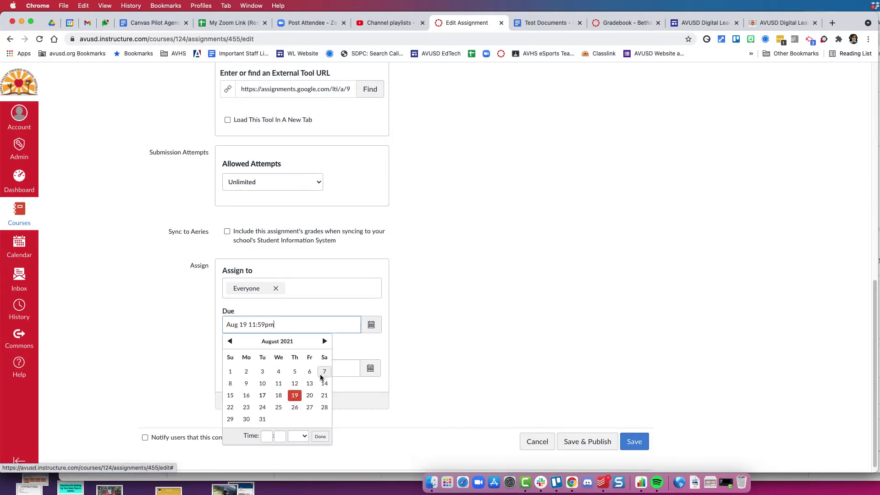
click(456, 352)
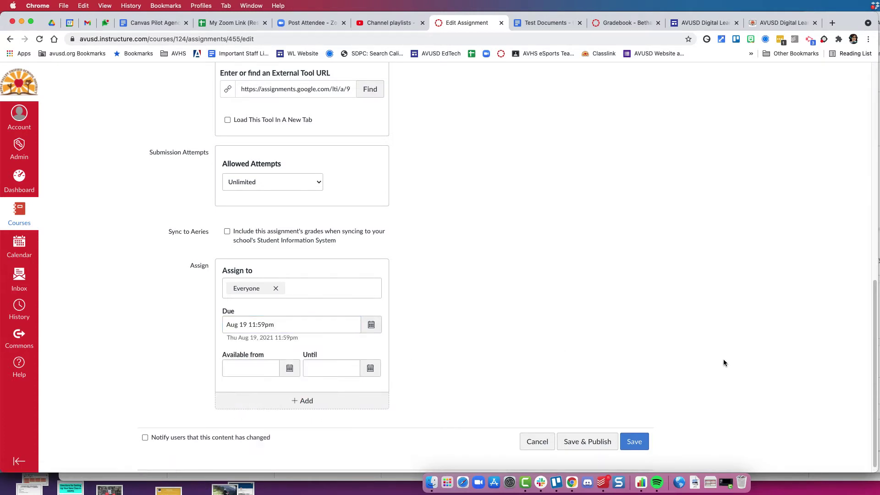
click(636, 441)
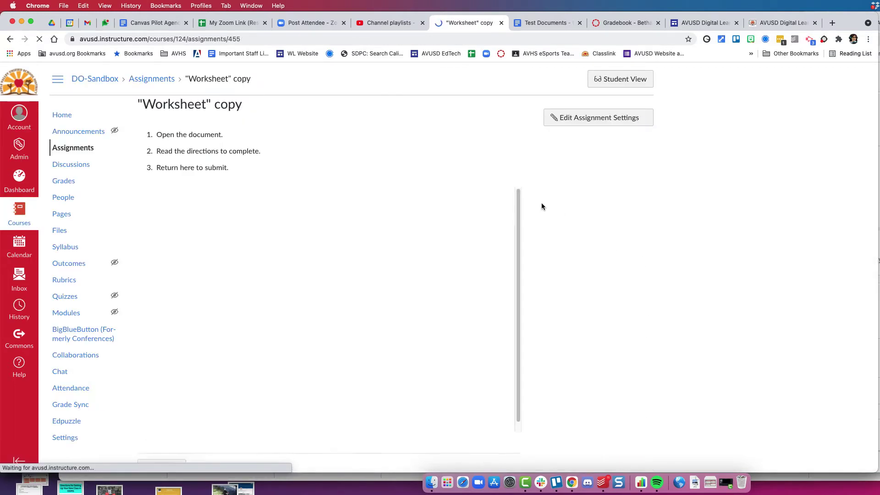
- Try to preview the unpublished "Worksheet" copy assignment in Student View, and leave the preview
click(618, 77)
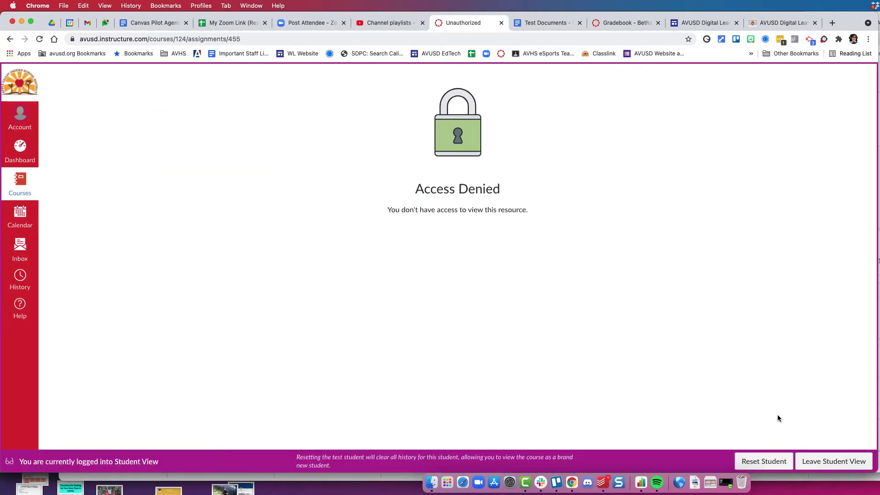
click(814, 459)
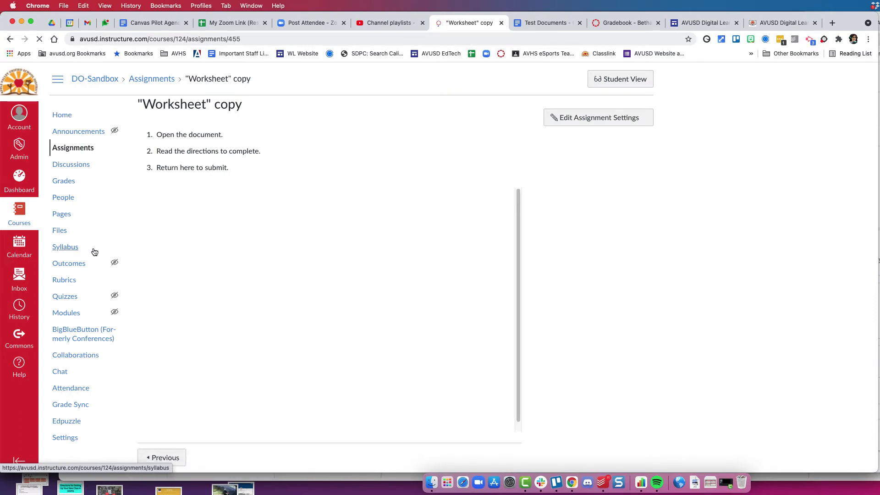
- Publish the Google Integration module with all its items and show the course modules in Student View
click(66, 312)
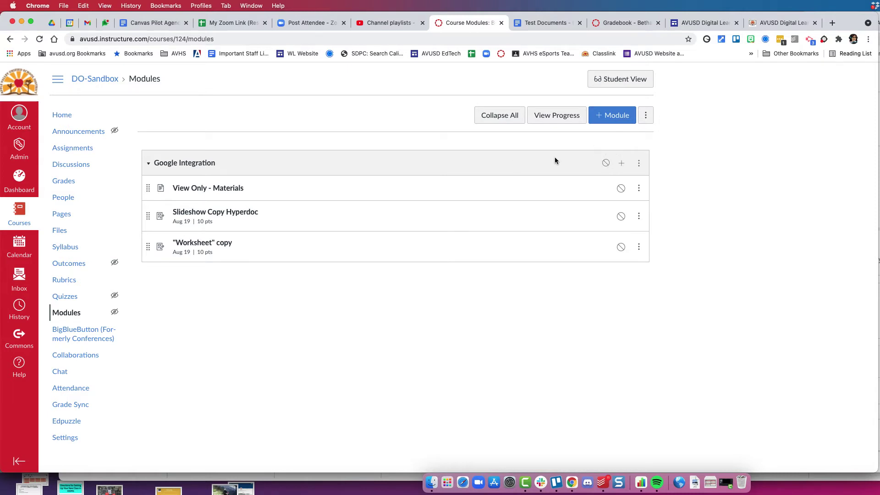
click(607, 164)
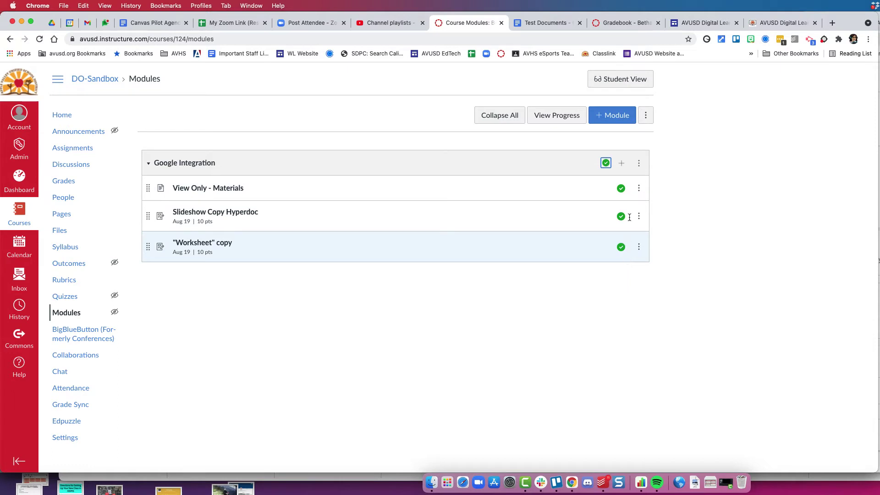
click(631, 83)
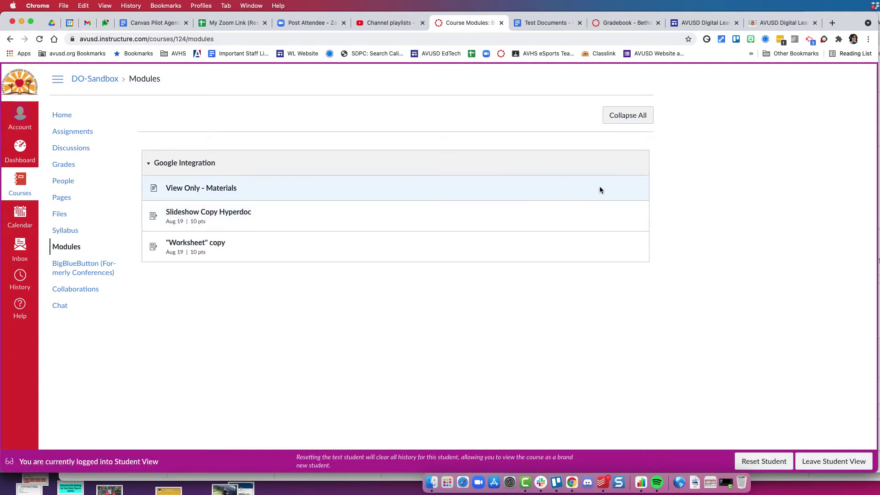
- Switch to the EdTech browser profile and arrange its window to fill the screen
click(854, 39)
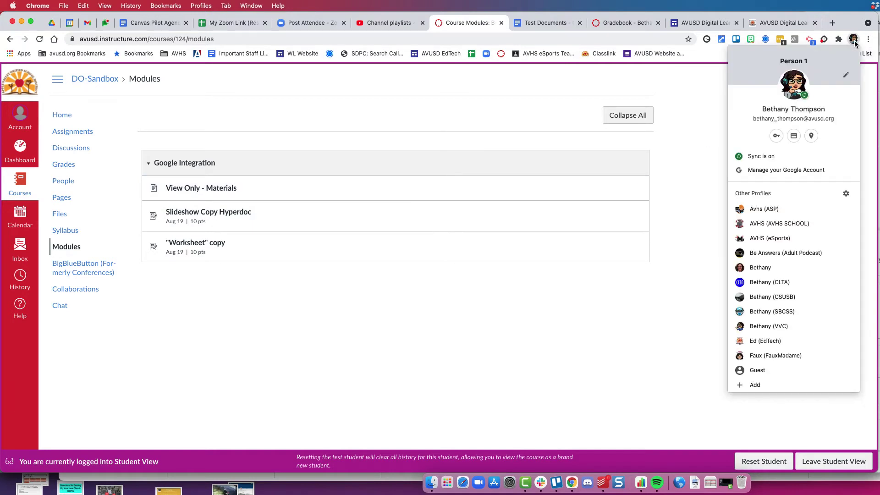
click(779, 341)
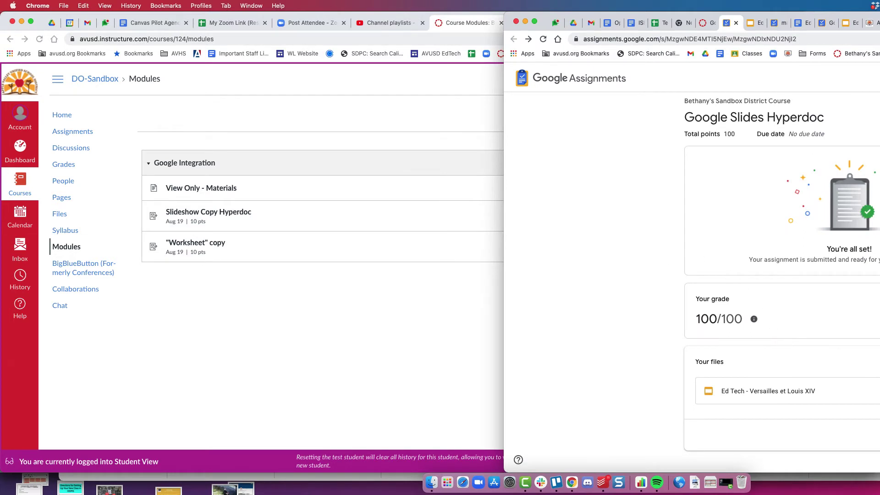
drag(879, 18, 677, 10)
drag(697, 126, 879, 119)
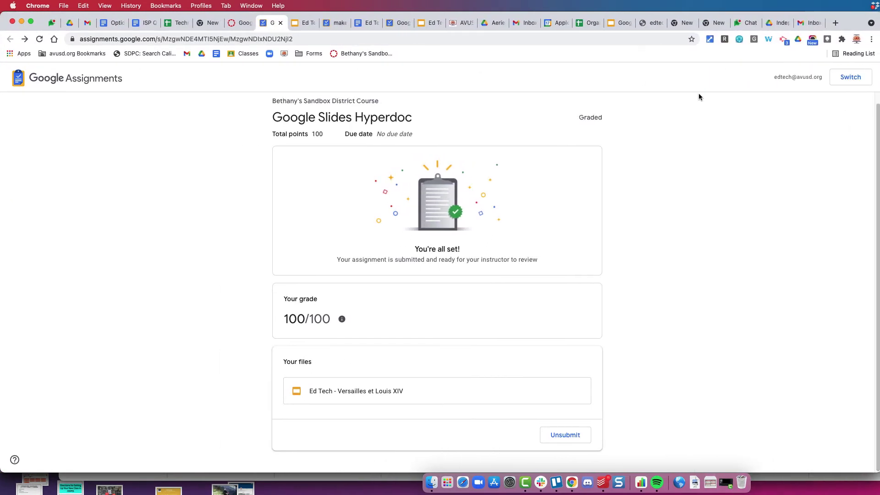
- In the EdTech account's Canvas course, open View Only - Materials from the Google Integration module and examine the embedded material
click(242, 28)
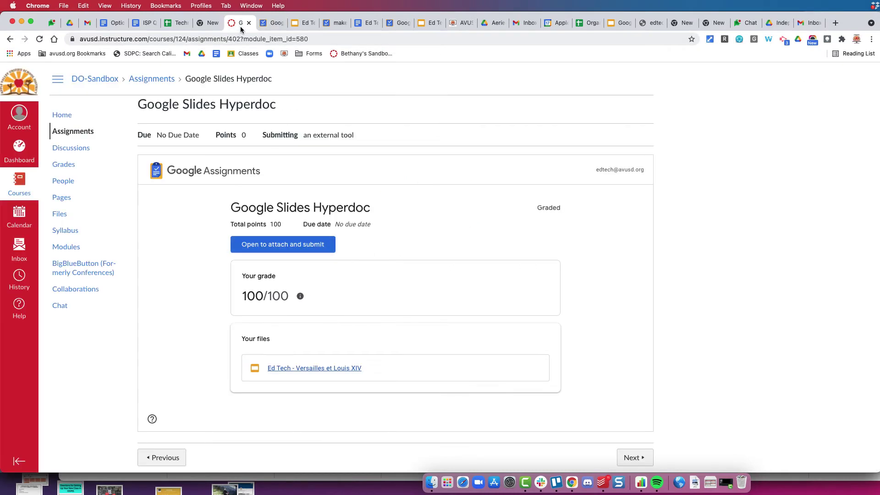
click(66, 248)
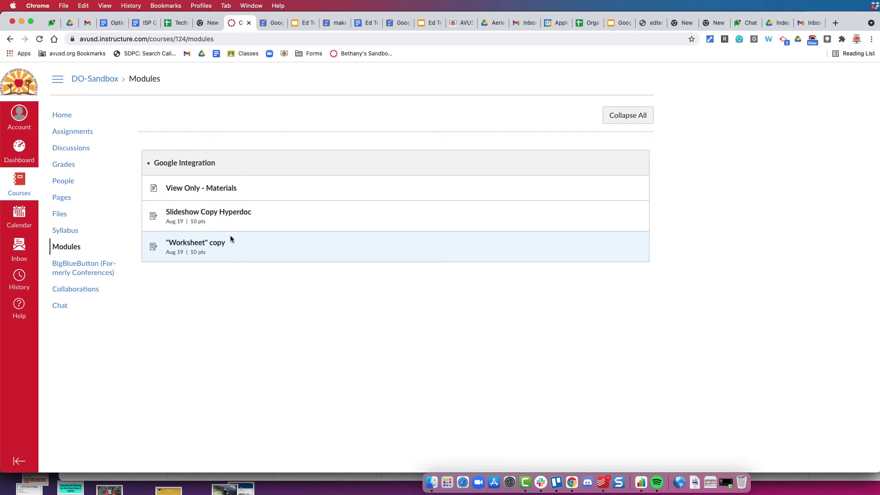
click(222, 189)
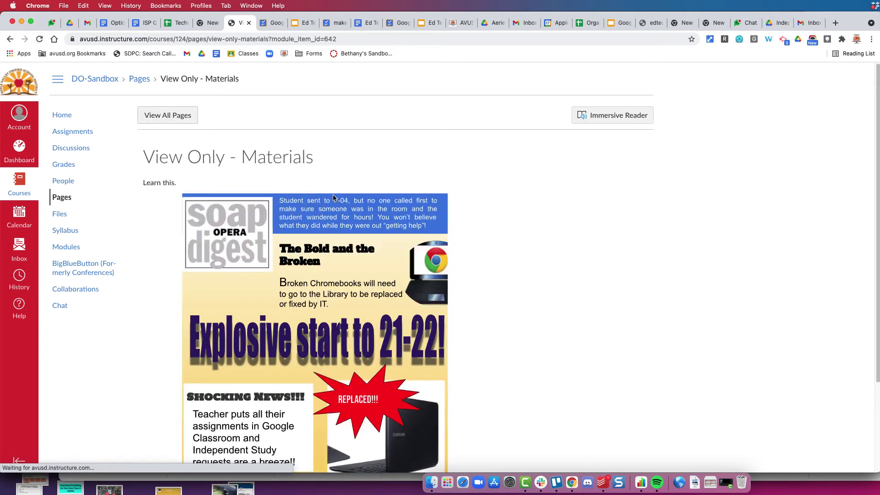
scroll(357, 233, down, 5)
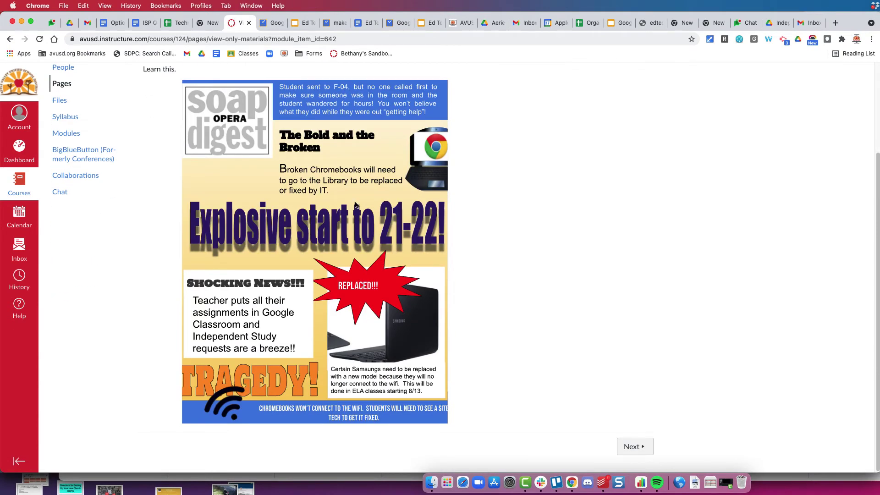
- Move on from the View Only page to the Slideshow Copy Hyperdoc assignment and open its attached Ed Tech - Versailles et Louis XIV slides
scroll(357, 205, up, 5)
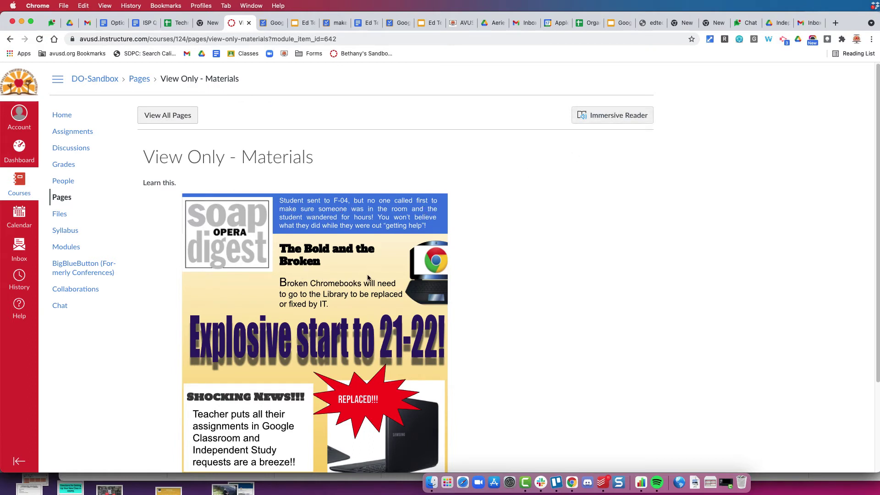
scroll(602, 369, down, 5)
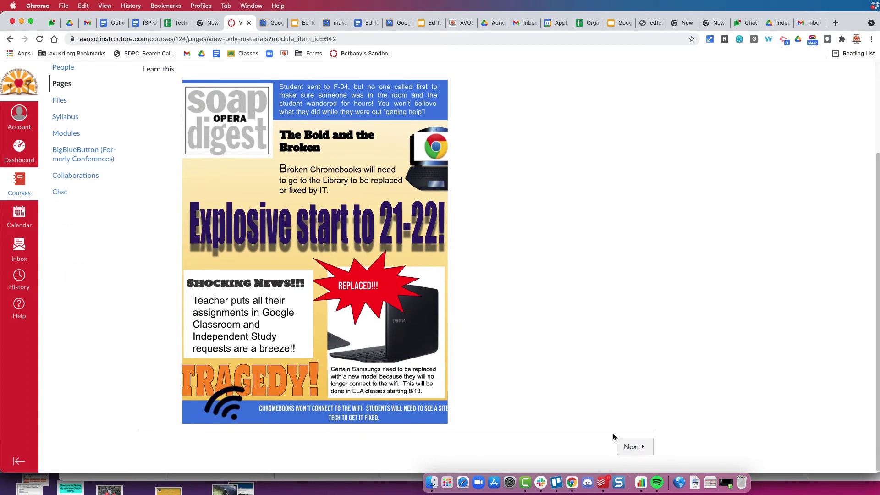
click(629, 447)
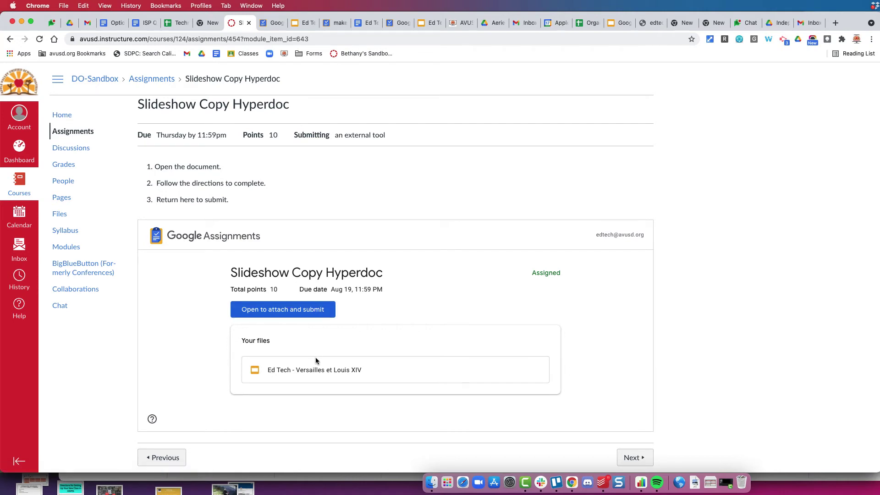
click(317, 311)
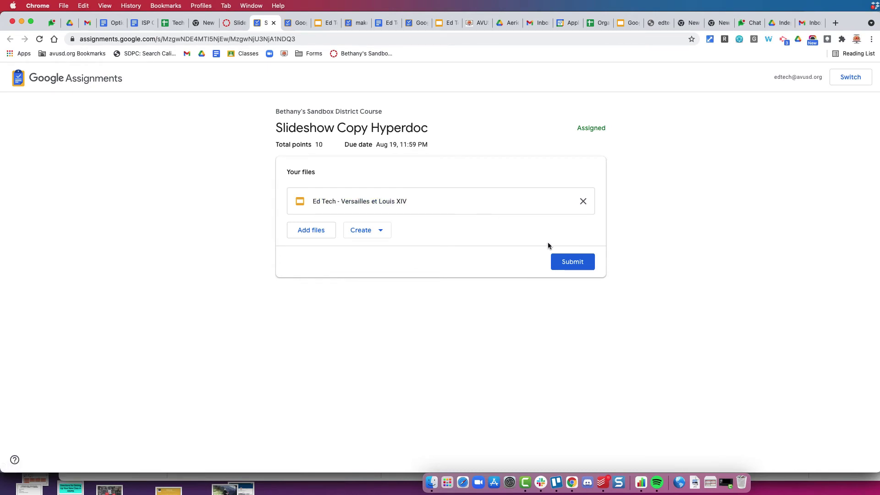
click(400, 201)
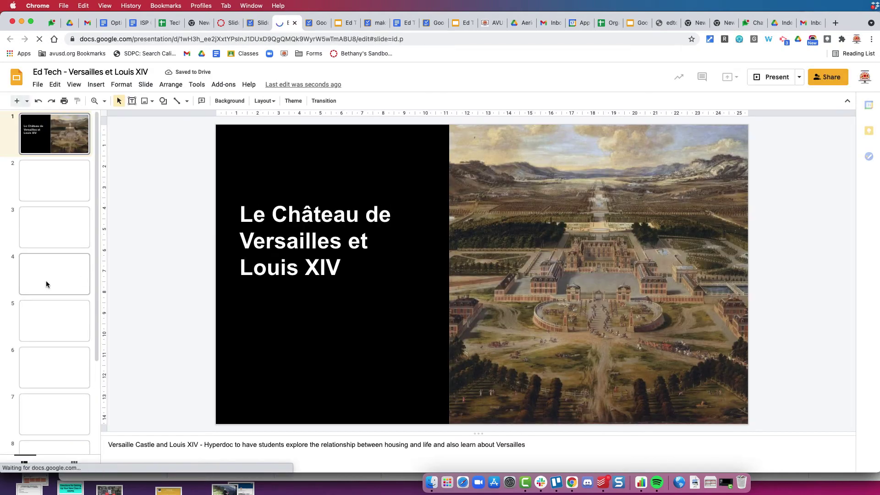
- On slide 3 (Découvrir), enter "word" in the gray answer row under the first question
click(44, 225)
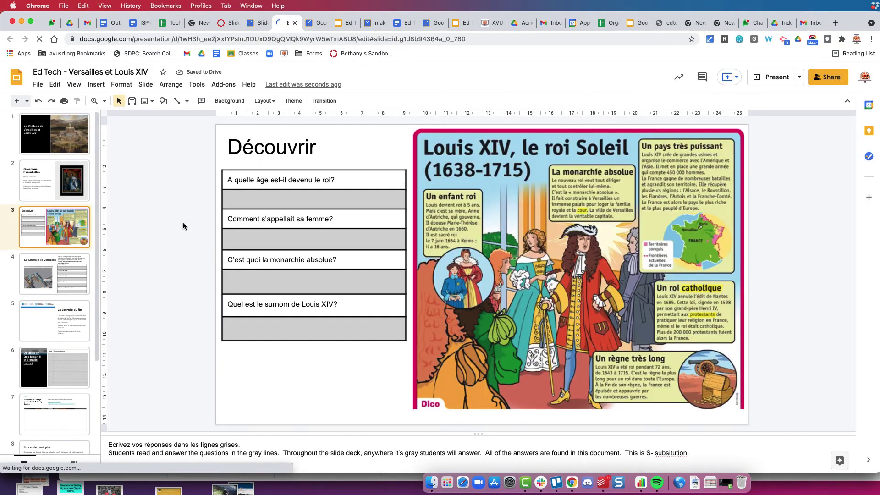
click(307, 193)
text(word)
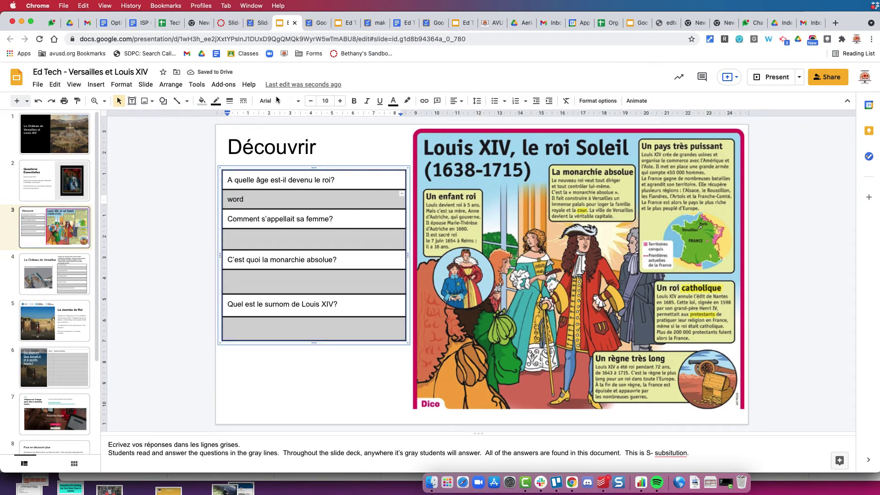
- Submit the Slideshow Copy Hyperdoc assignment with the attached slides in Google Assignments
click(251, 25)
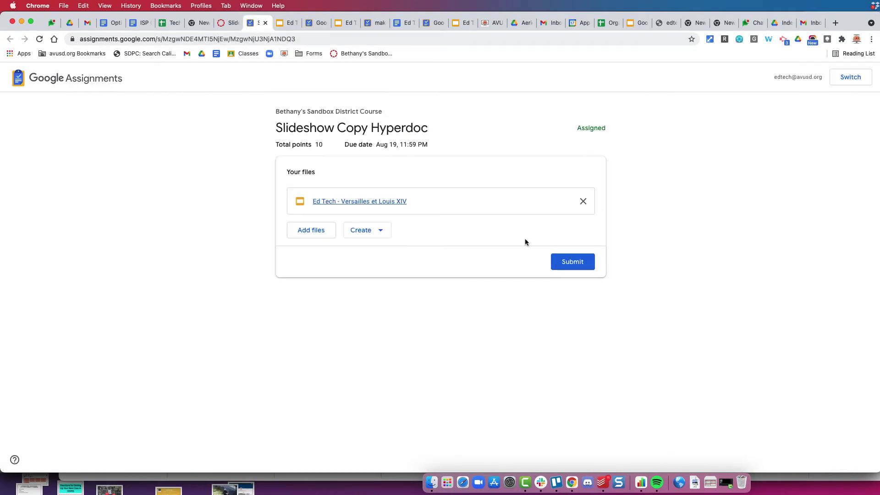
click(572, 265)
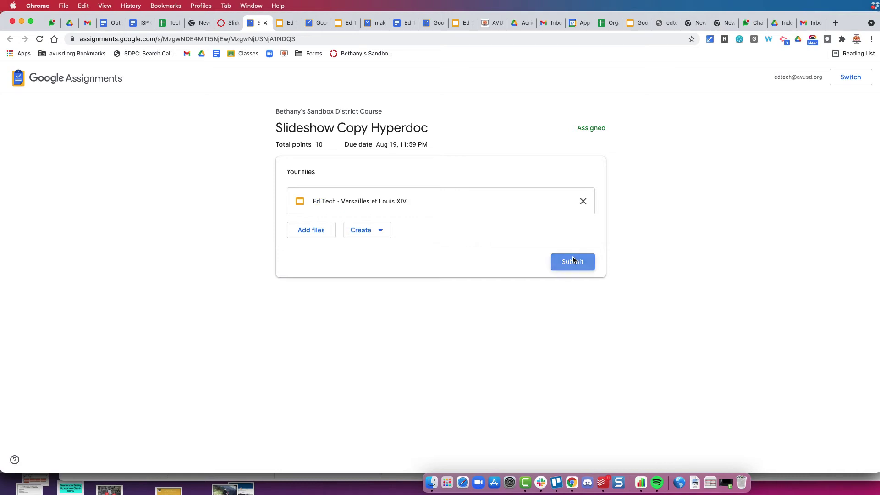
click(518, 311)
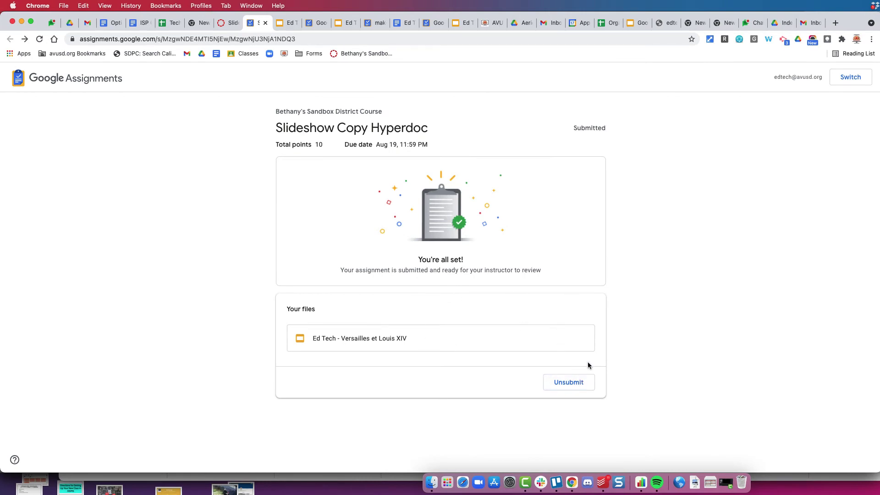
- Reload the Slideshow Copy Hyperdoc assignment in Canvas and check its submission status
click(229, 23)
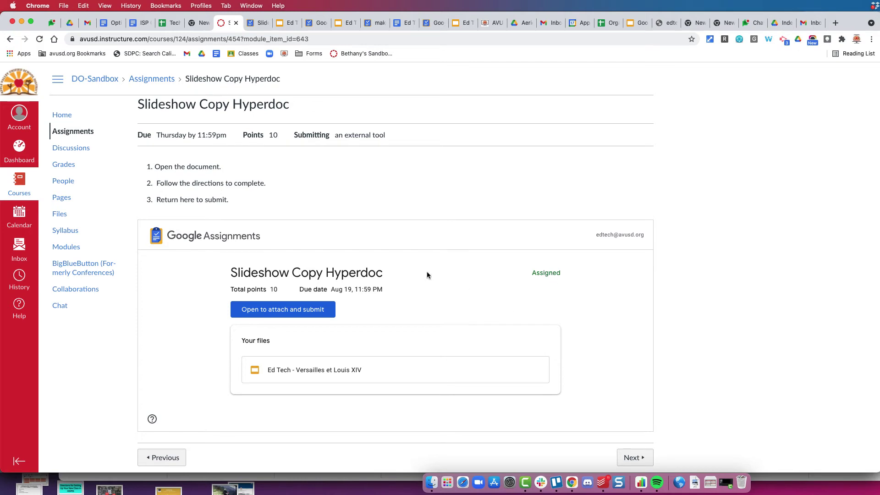
click(40, 40)
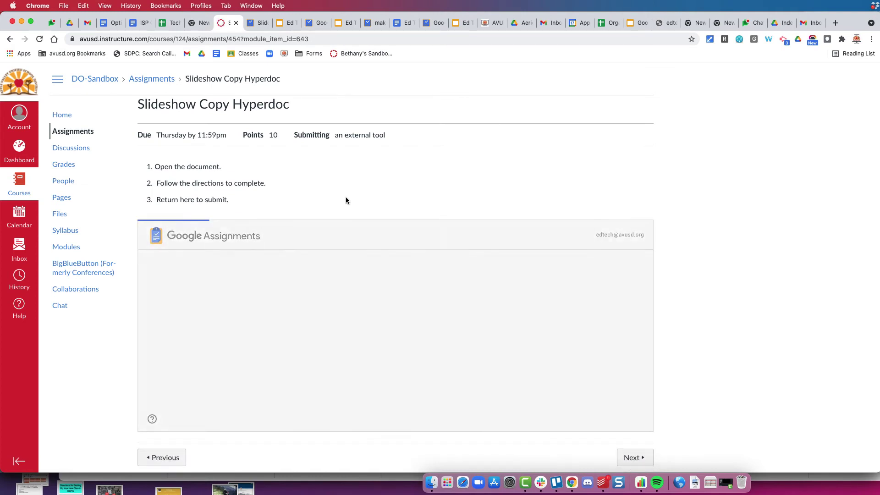
scroll(388, 263, down, 3)
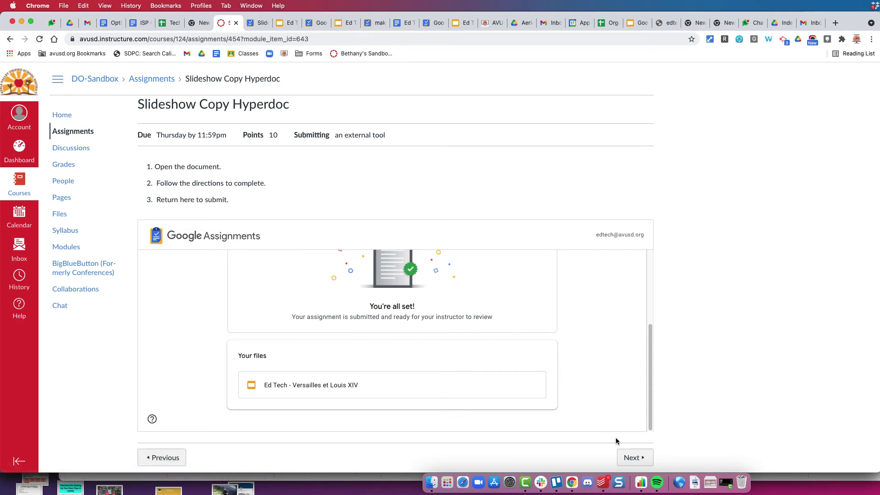
- Open the "Worksheet" copy assignment's Ed Tech - La météo document and write "Il fait beau." in the box under the Pont neuf painting
click(635, 457)
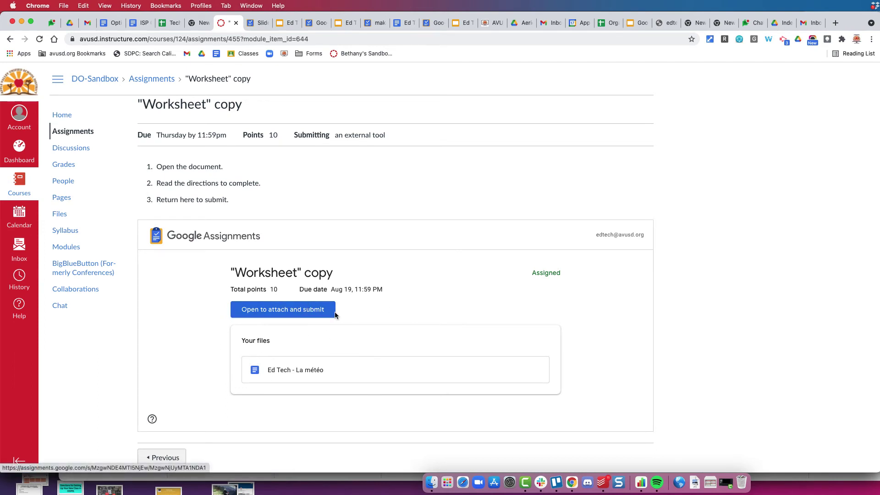
click(315, 371)
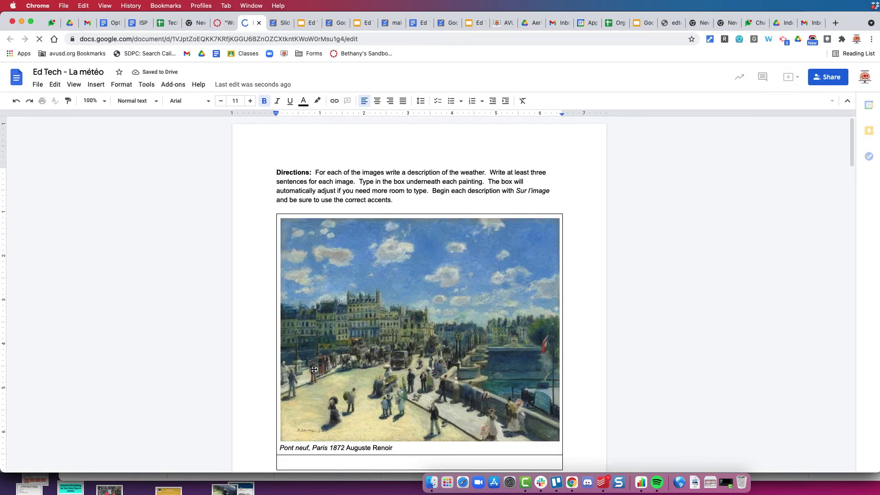
scroll(414, 355, down, 5)
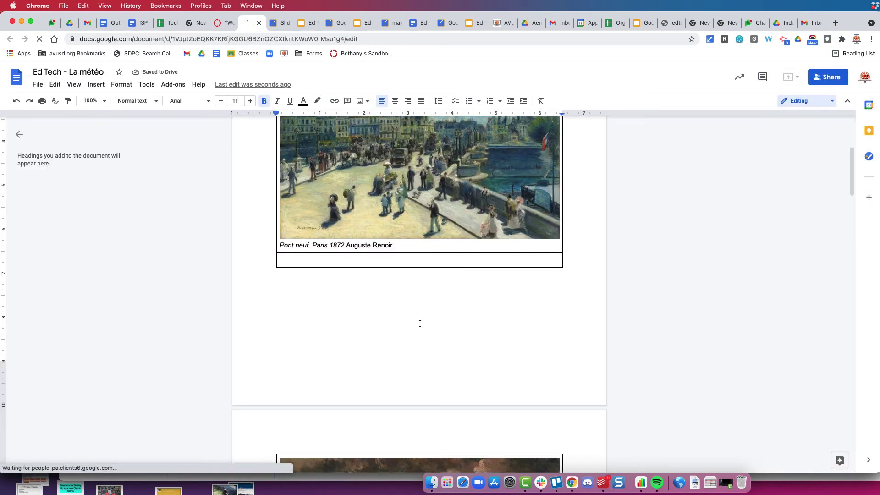
click(427, 264)
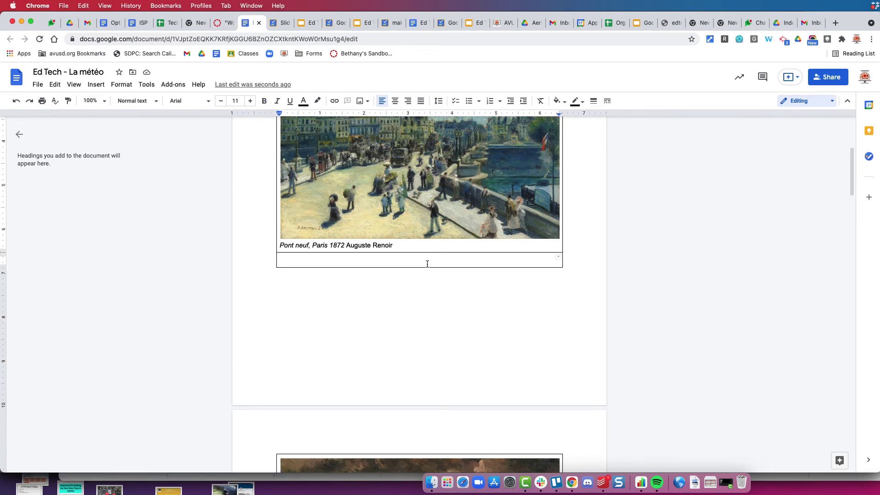
text(Ilfait beau.)
click(283, 260)
- Return to the "Worksheet" copy assignment in Canvas, open it in Google Assignments and submit the La météo document
click(225, 24)
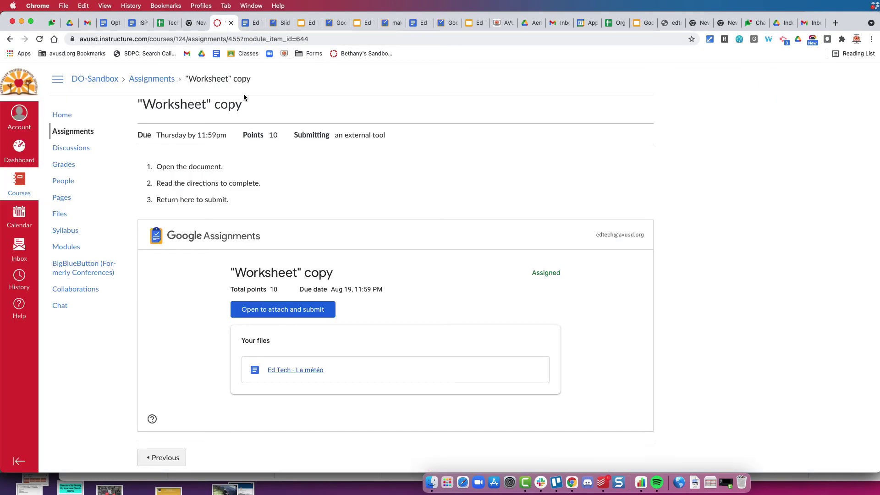
click(287, 309)
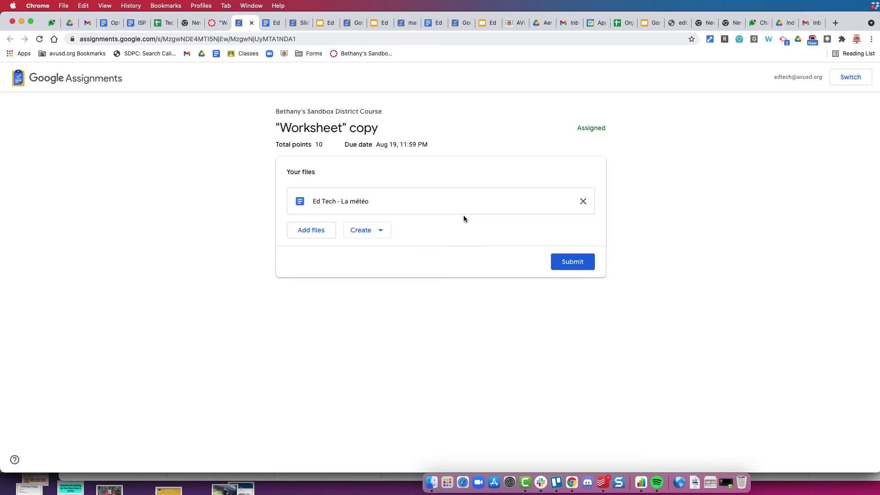
click(579, 262)
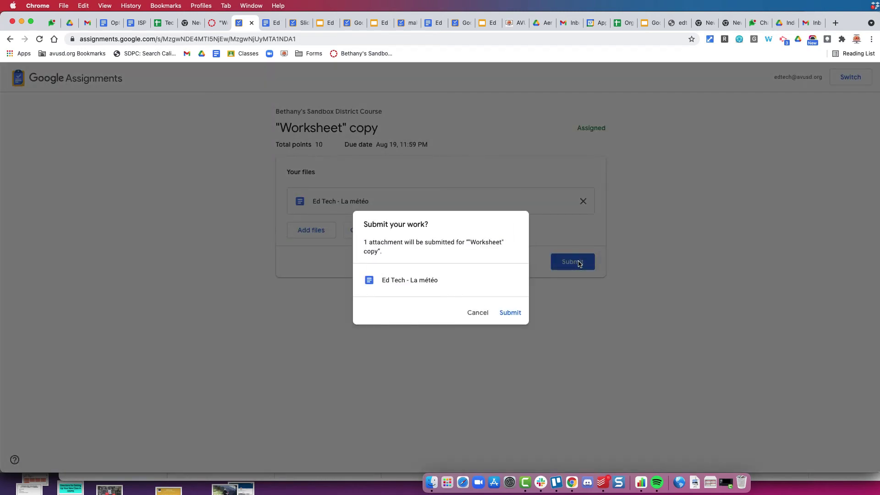
click(501, 313)
right_click(501, 312)
click(463, 305)
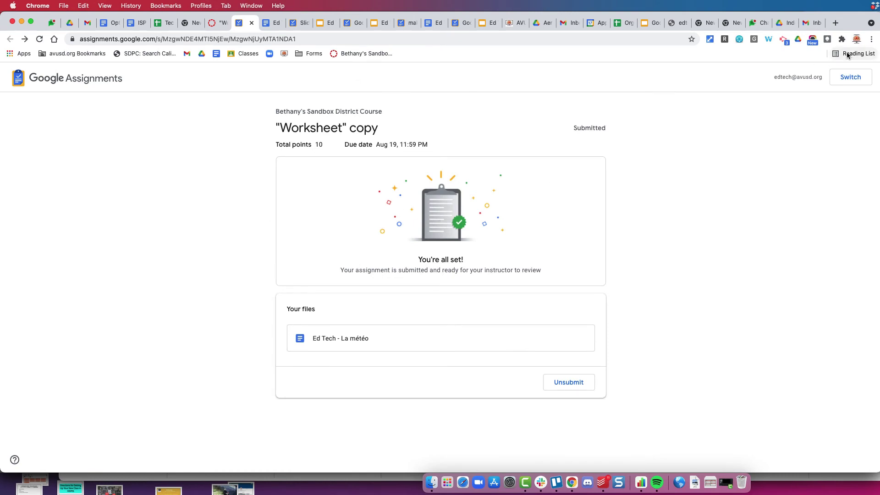
- Switch to the teacher's browser profile and leave Student View on the Canvas modules page
click(857, 39)
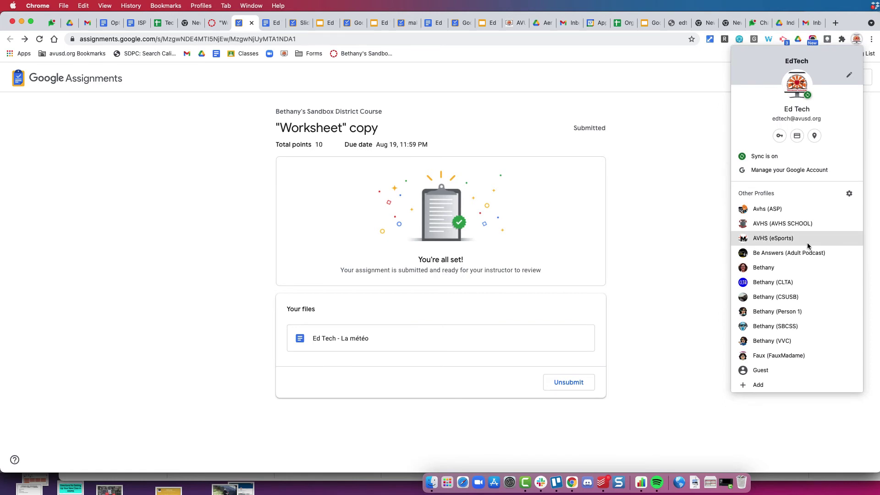
click(809, 310)
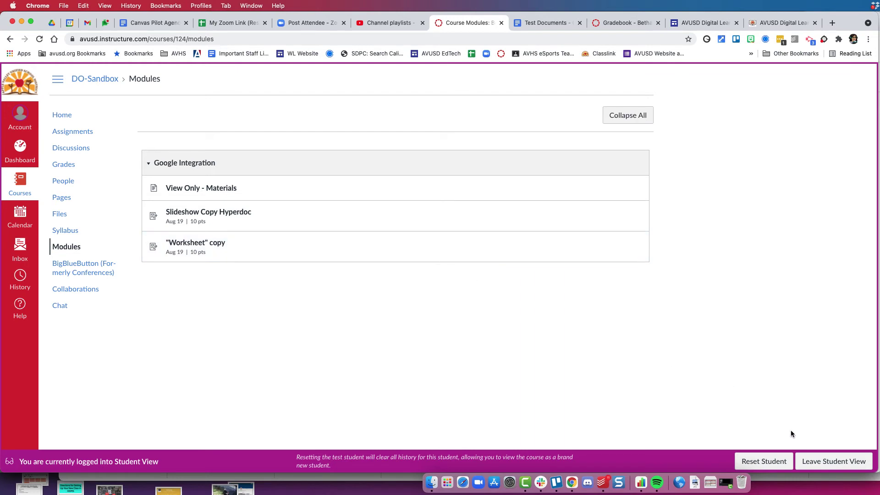
click(808, 462)
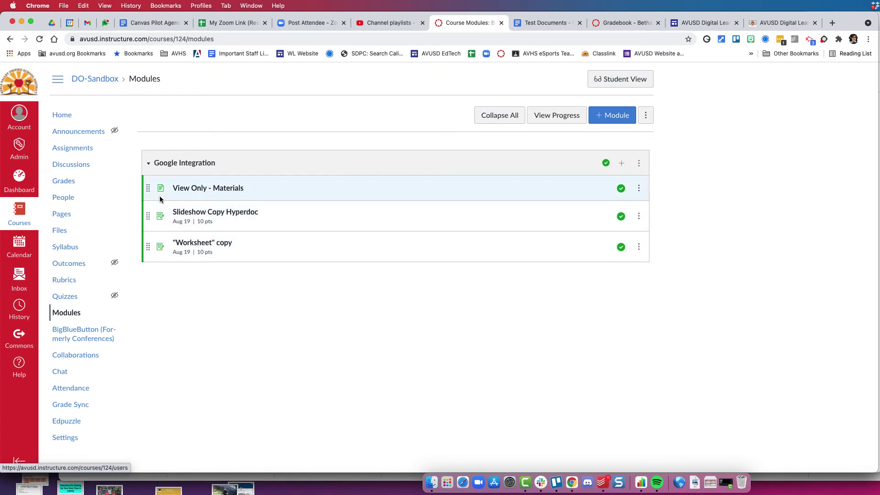
- Open the Ed Tech student's submission in the Slideshow Copy Hyperdoc assignment and set its grade to 10 out of 10
click(211, 213)
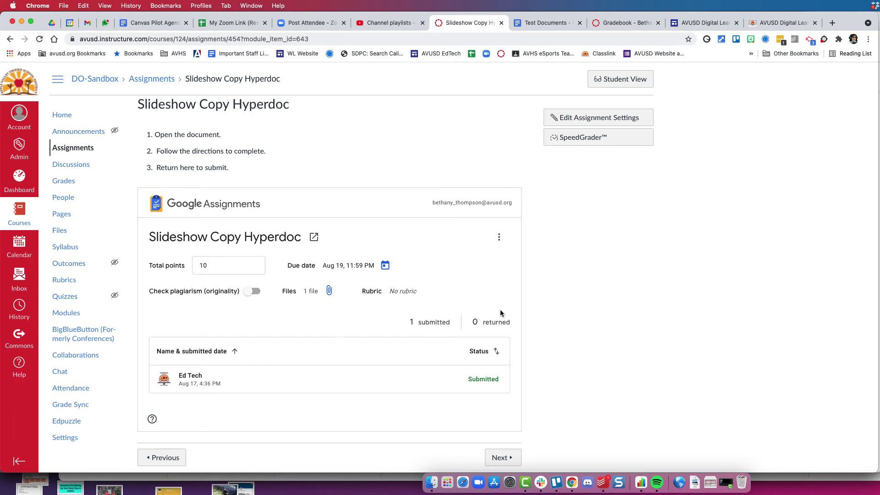
click(482, 379)
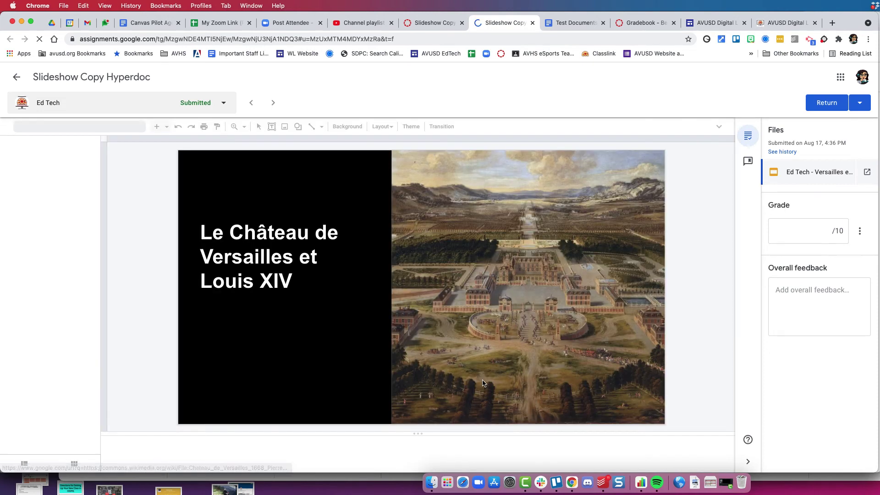
click(811, 231)
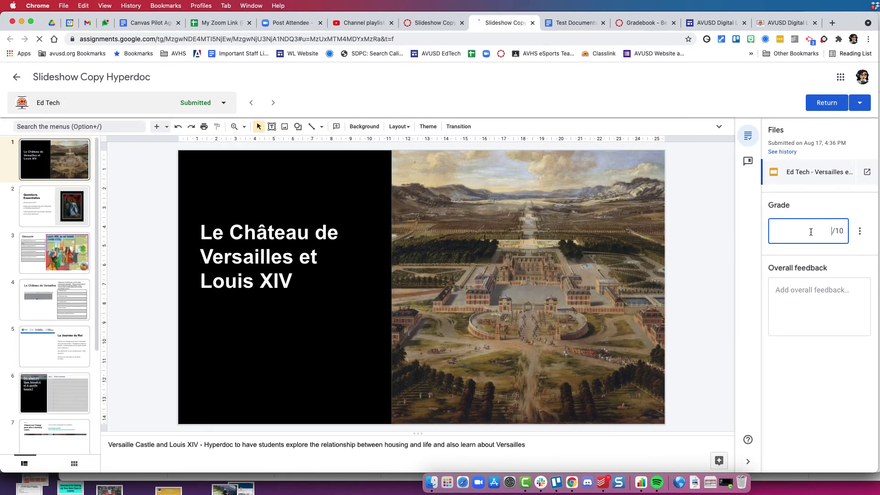
text(10)
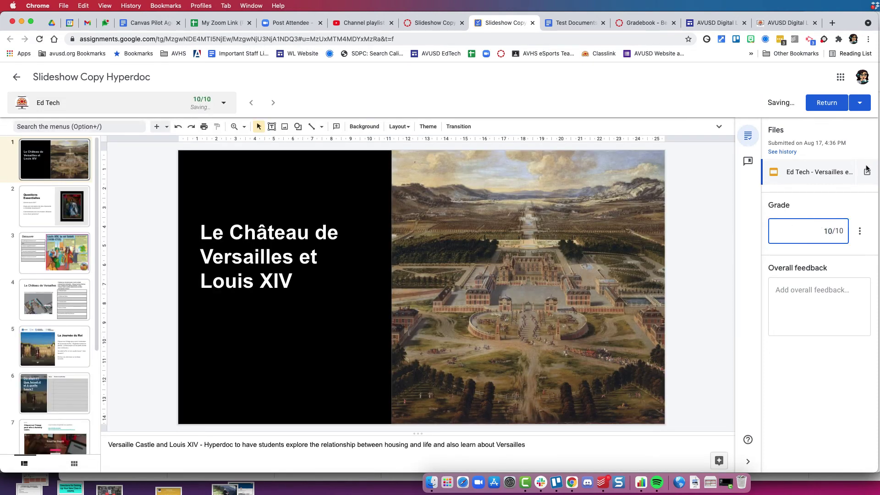
- Return the graded slideshow to the student, and reload the assignment in Canvas to check its status
click(859, 107)
click(832, 106)
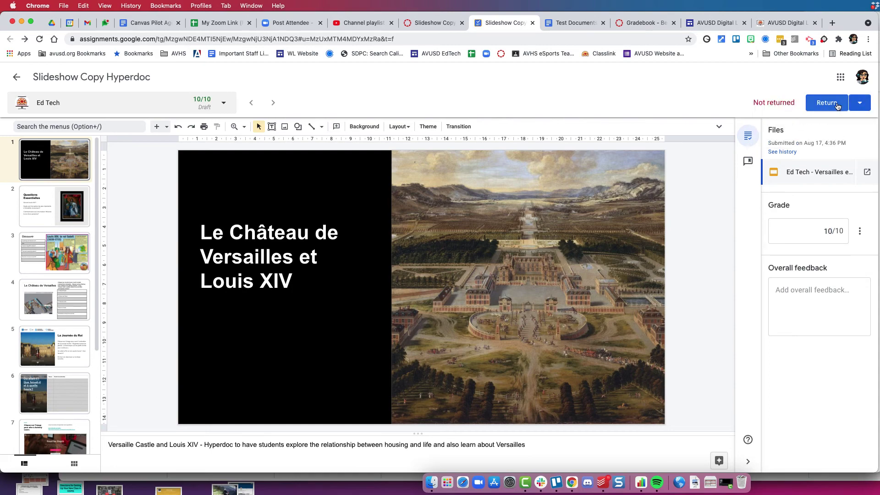
click(833, 106)
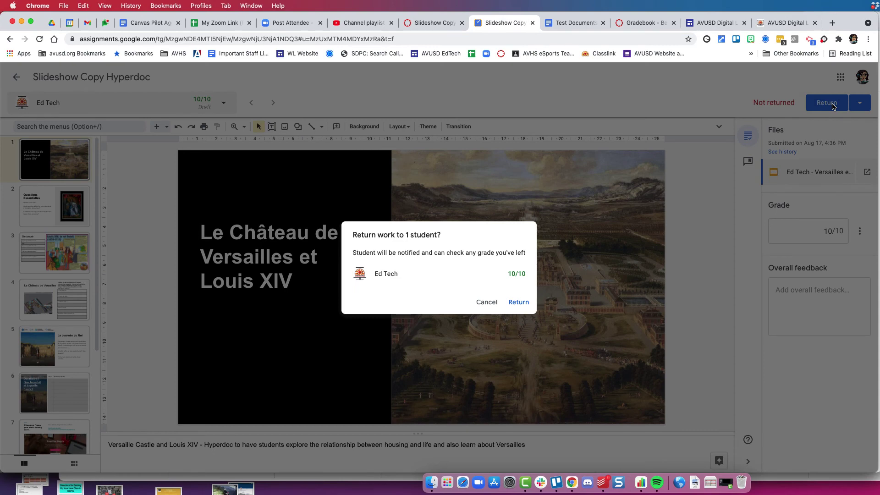
click(515, 302)
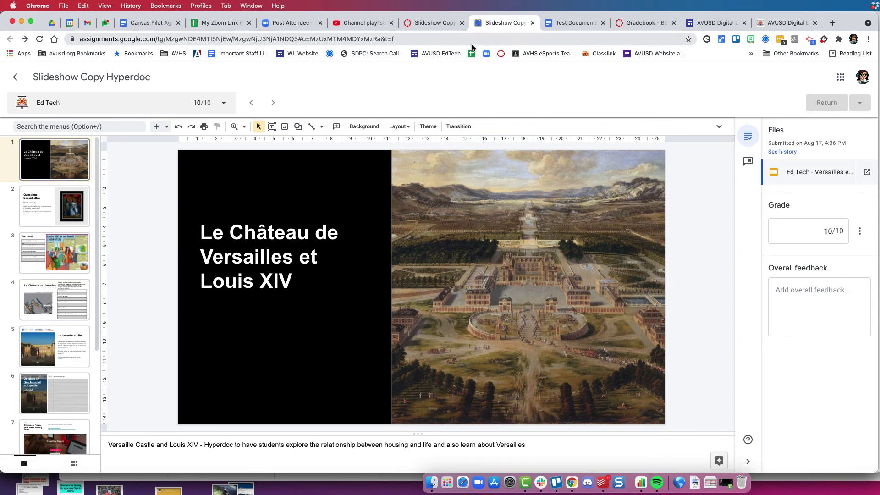
click(445, 23)
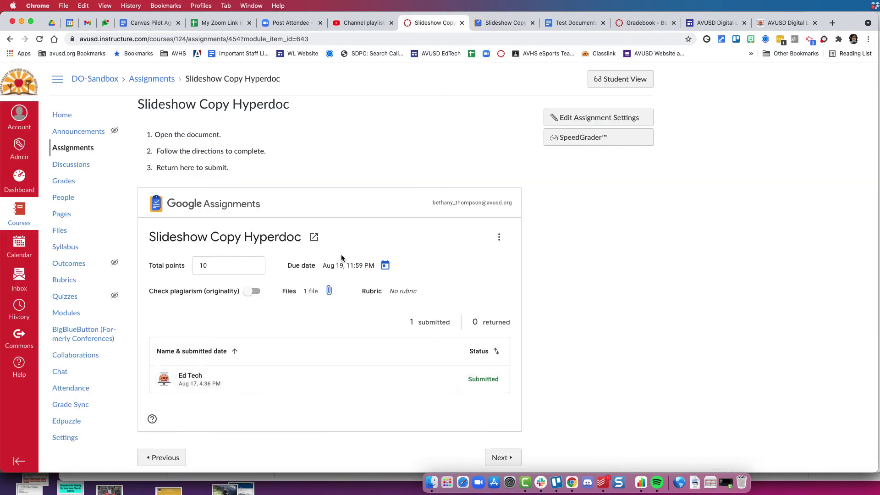
click(39, 40)
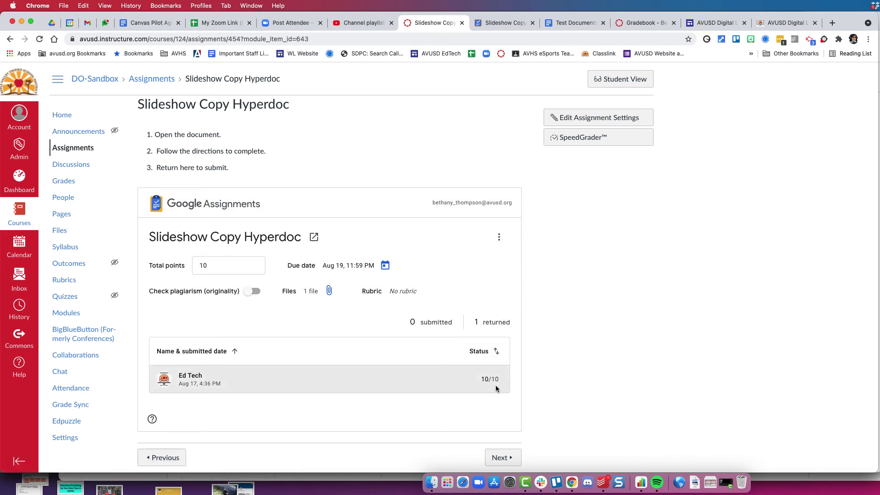
- Go to the "Worksheet" copy assignment and view the EdTech student's submission in SpeedGrader
click(505, 458)
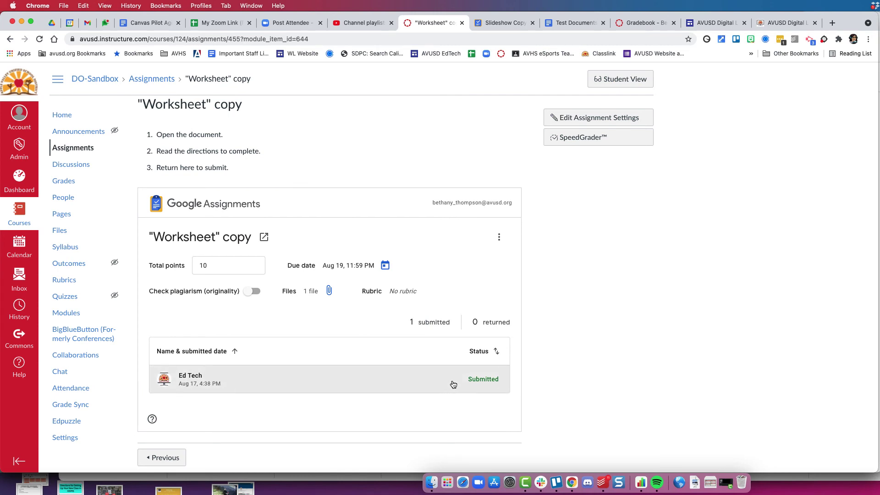
click(585, 138)
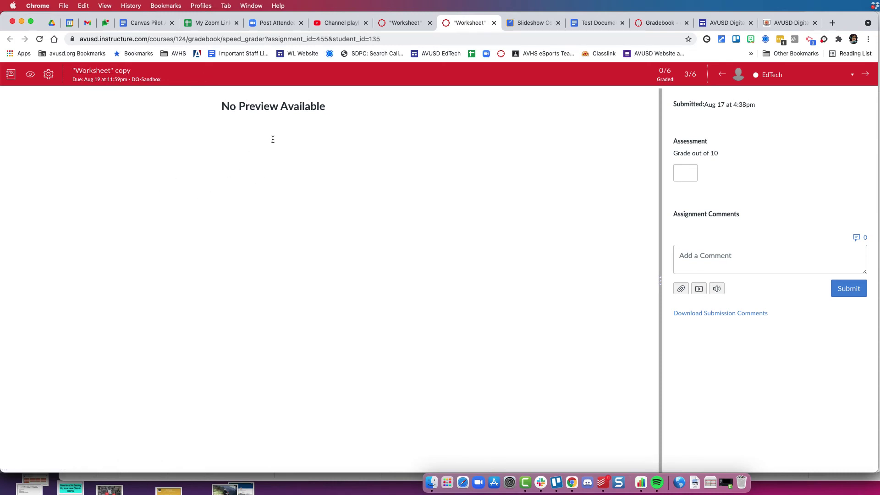
- Open the Ed Tech student's submission in the "Worksheet" copy assignment and set its grade to 5 out of 10
click(388, 24)
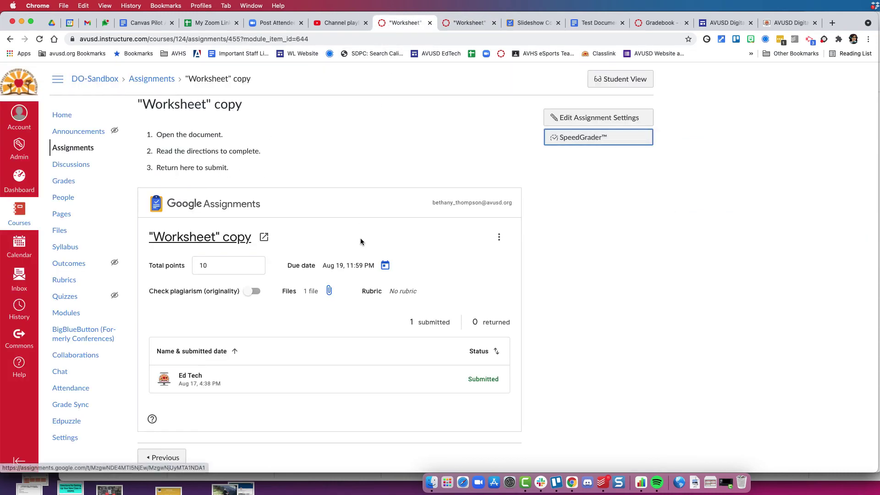
click(282, 384)
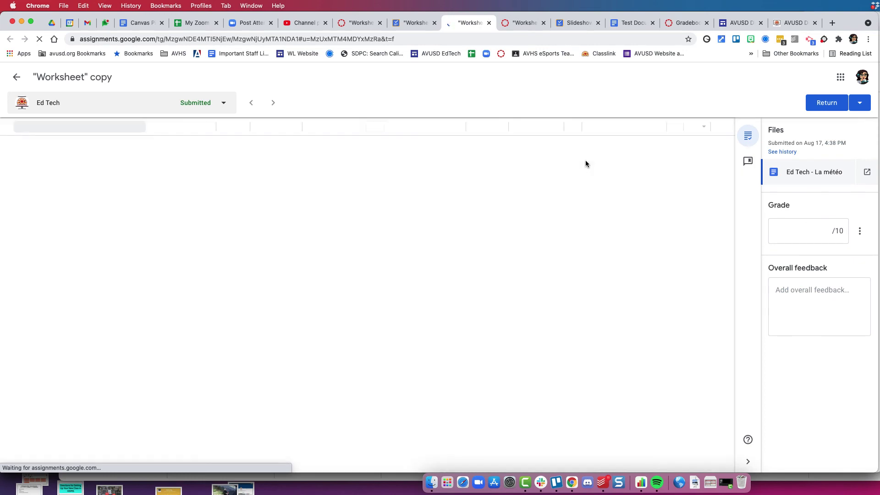
click(223, 102)
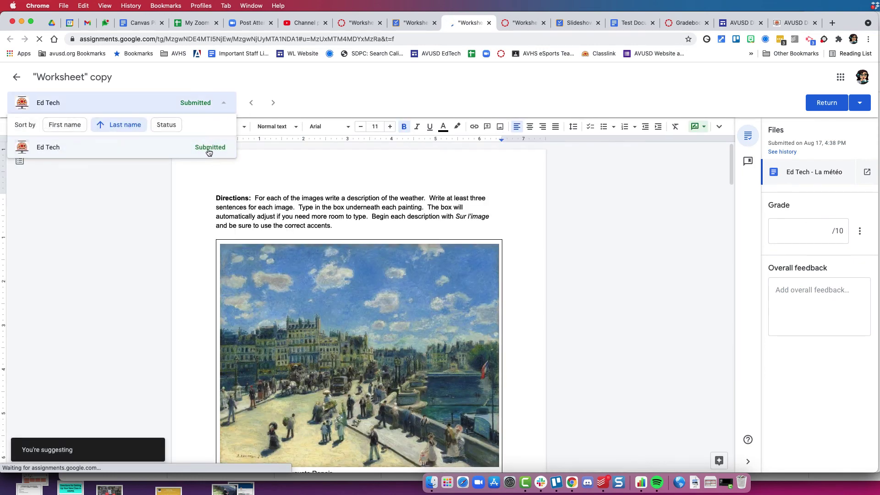
click(223, 109)
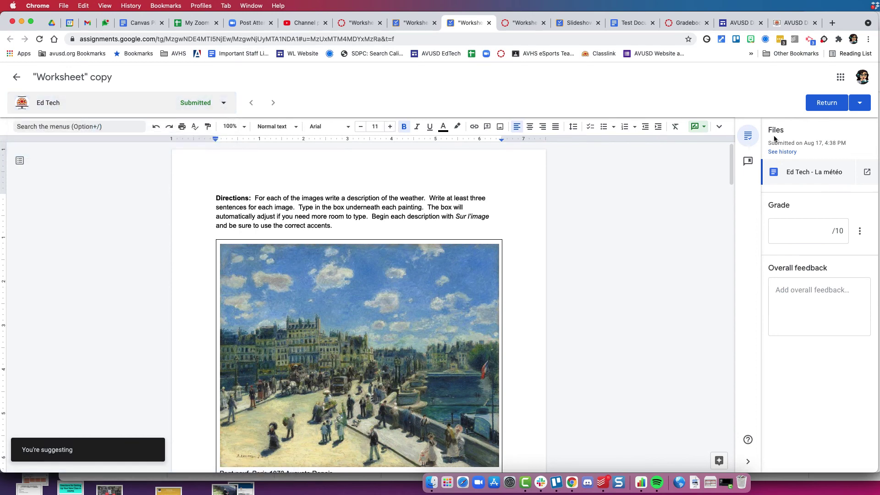
click(807, 231)
text(5)
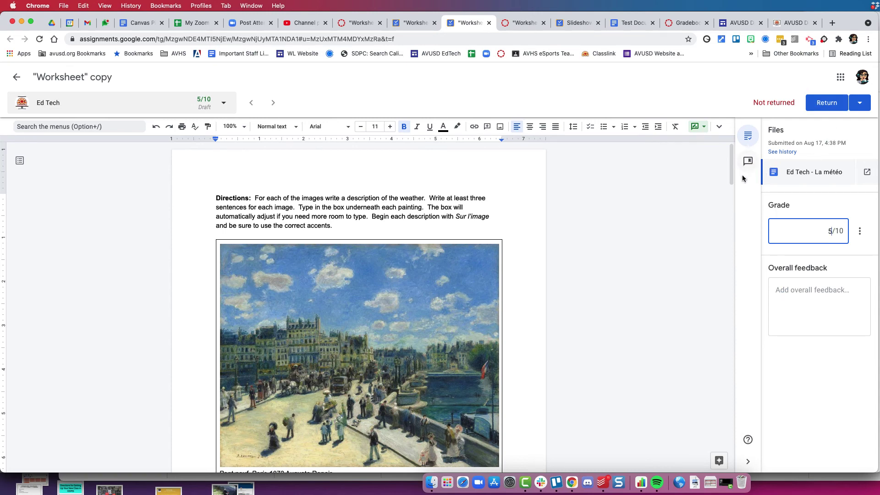
- Return the graded worksheet to the student and go back to the assignment's submission overview
click(827, 107)
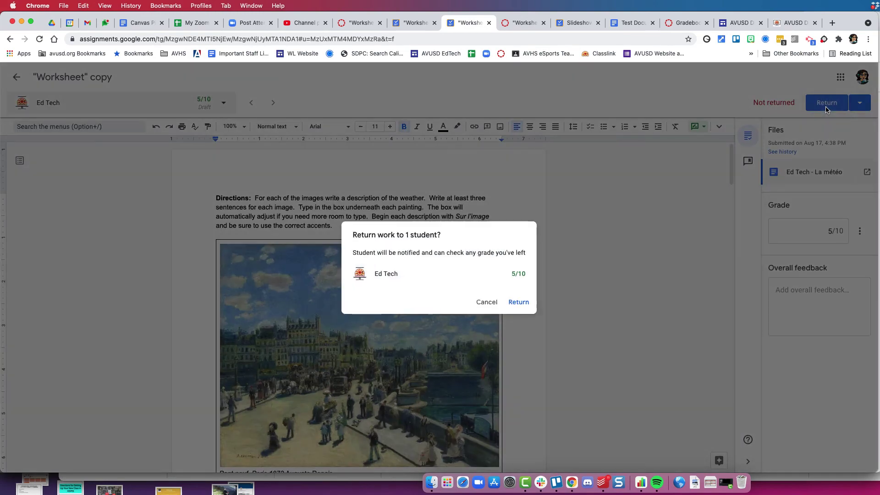
click(518, 303)
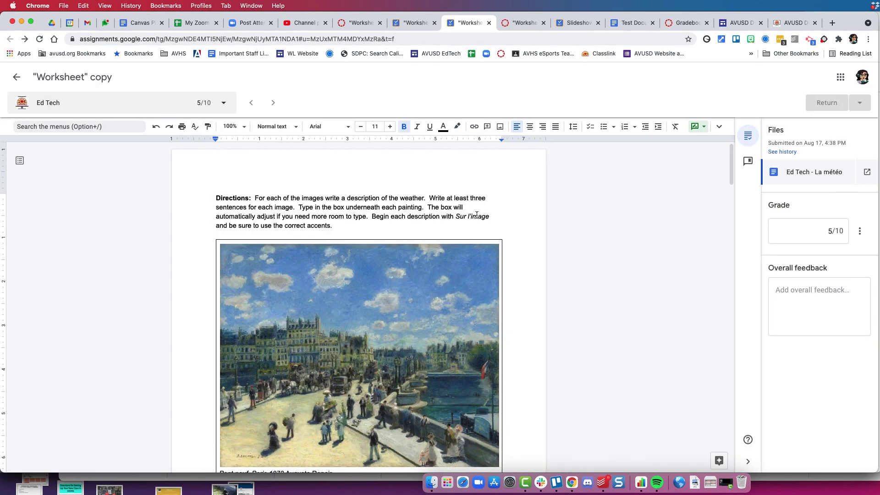
click(17, 78)
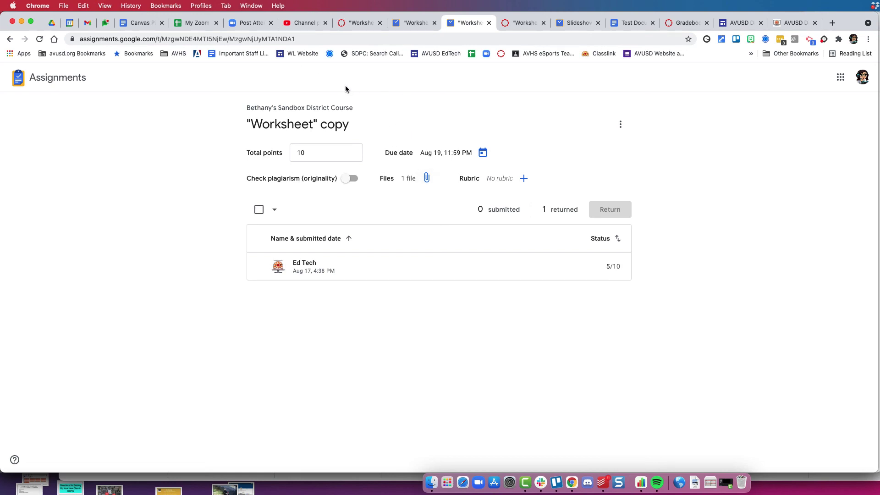
- Go to the Canvas course gradebook and inspect the EdTech student's Google Slides Hyperdoc and "make a copy" entries
click(348, 23)
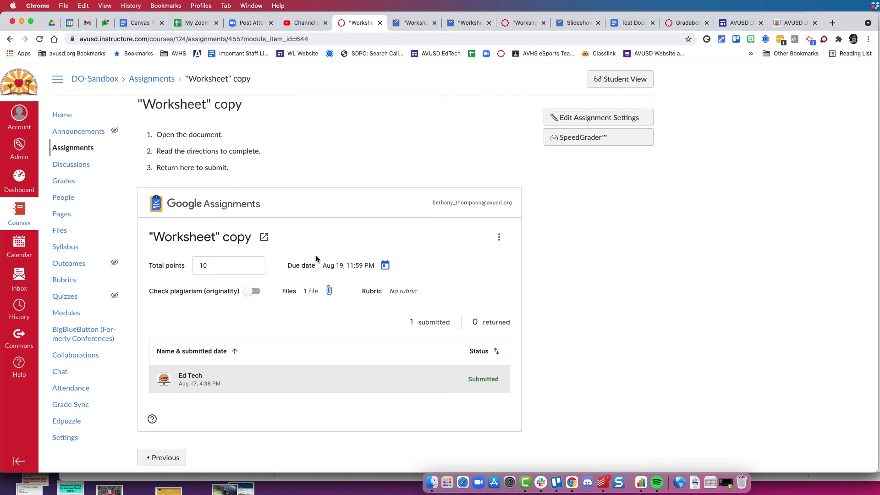
click(63, 181)
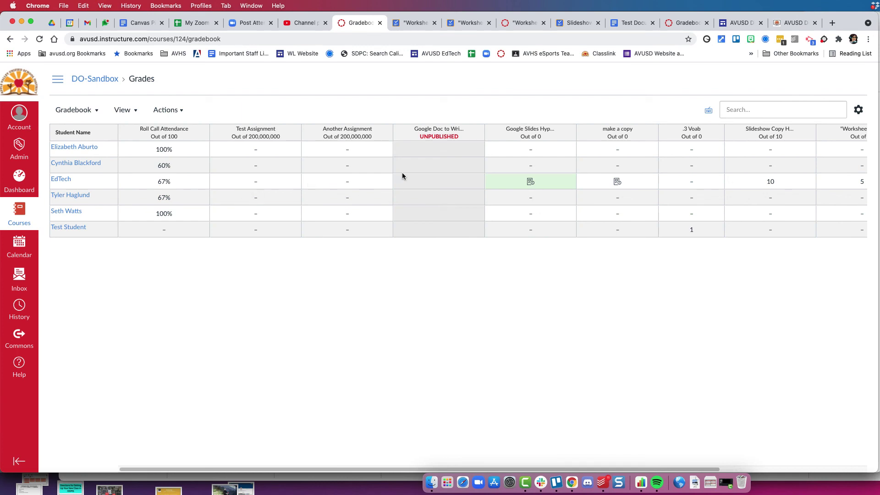
click(536, 183)
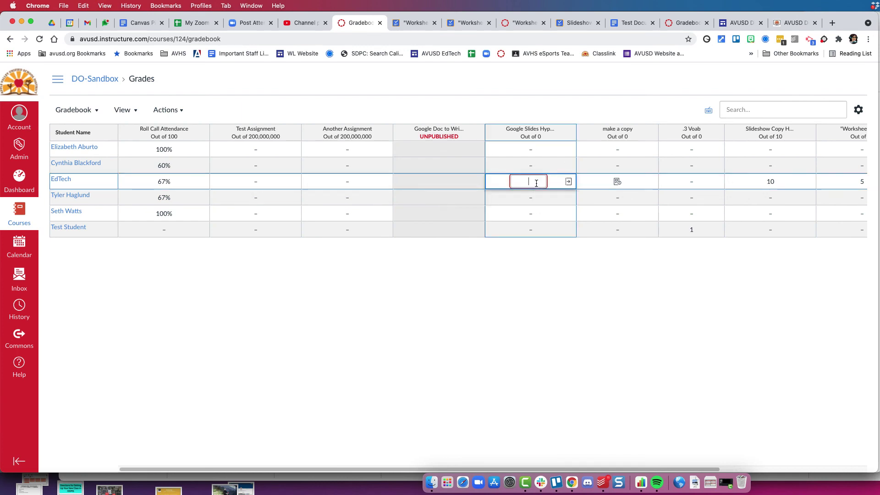
click(601, 178)
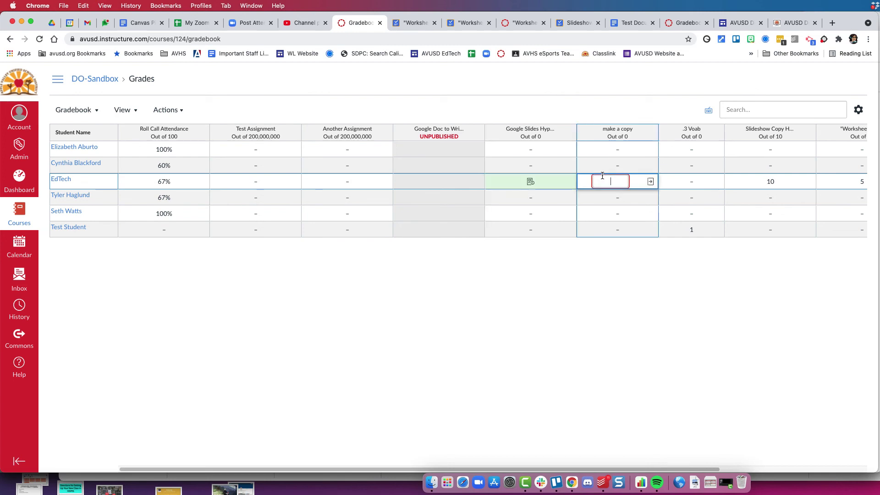
click(549, 181)
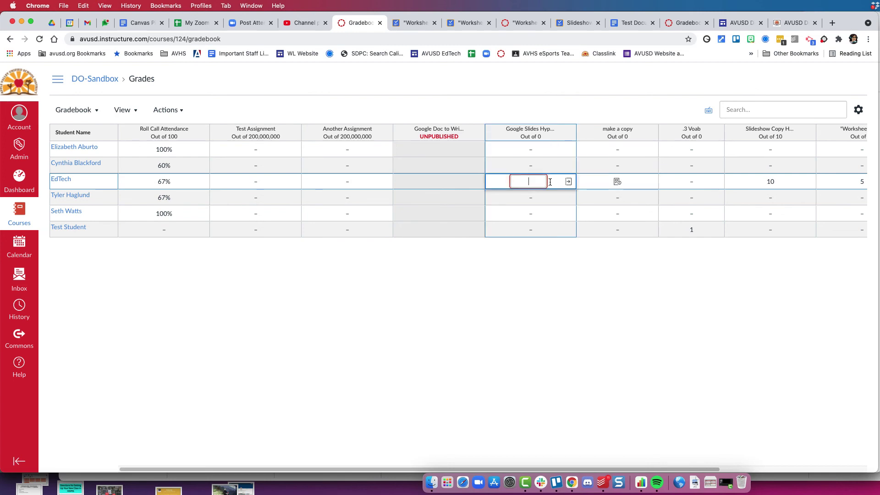
- In the other open copy of the worksheet submission, enter a grade of 5 out of 10 and return it to the student
click(395, 26)
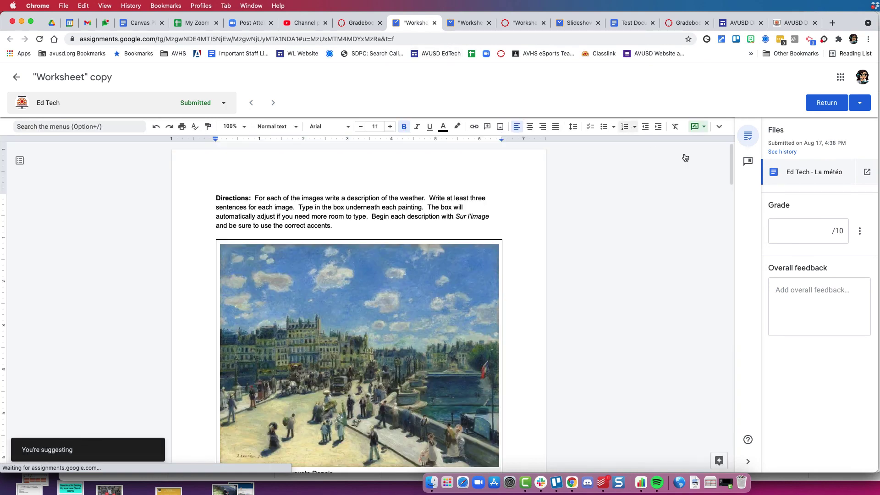
click(804, 229)
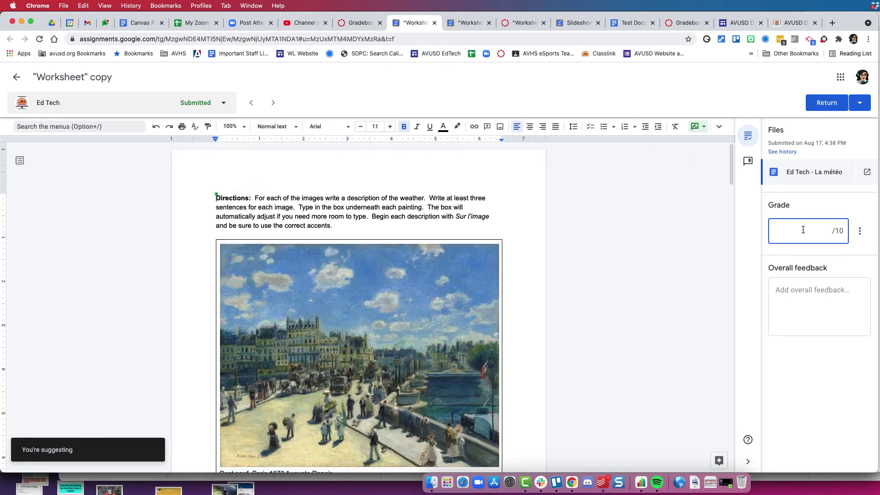
text(5)
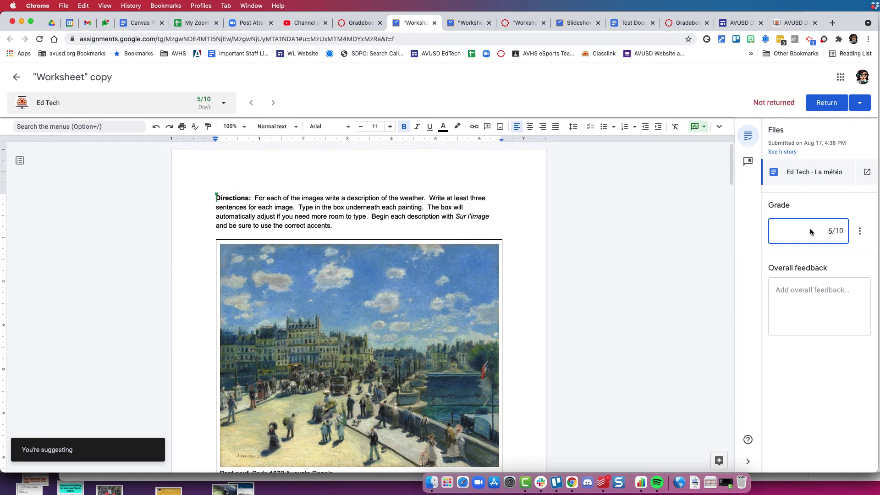
click(826, 105)
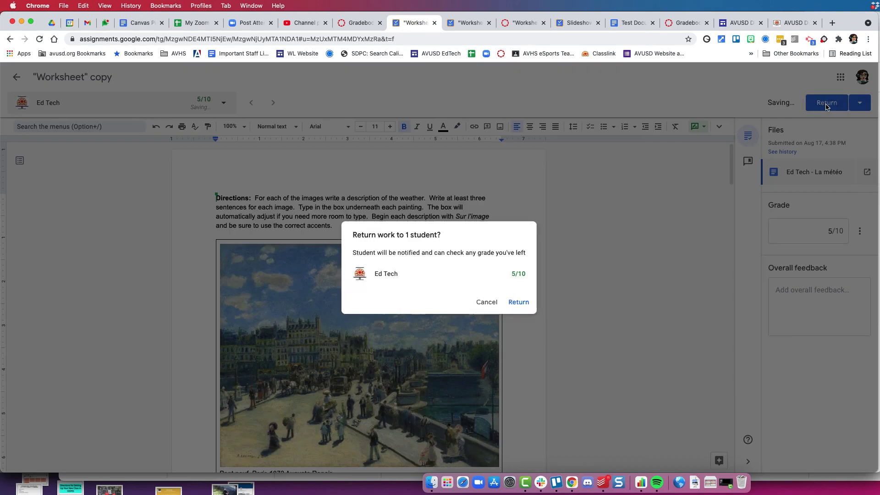
click(517, 303)
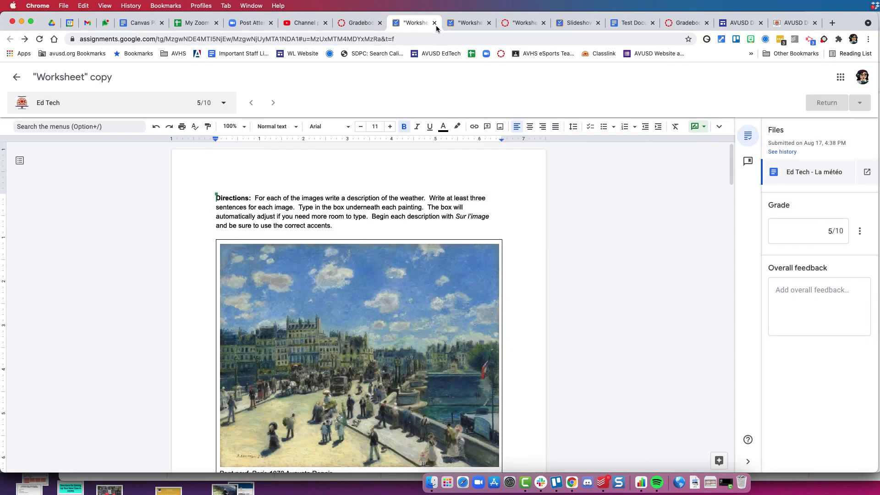
- View the EdTech student's grade details for Google Slides Hyperdoc in the Canvas gradebook, and close them
click(360, 24)
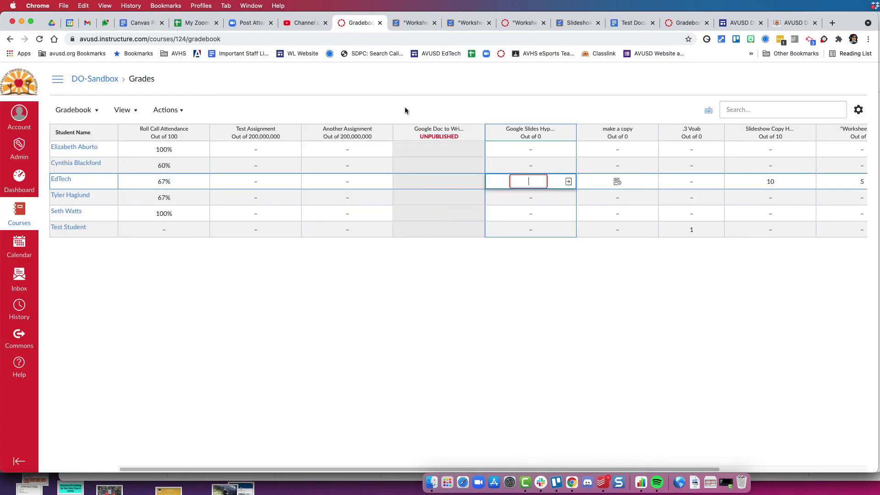
click(568, 182)
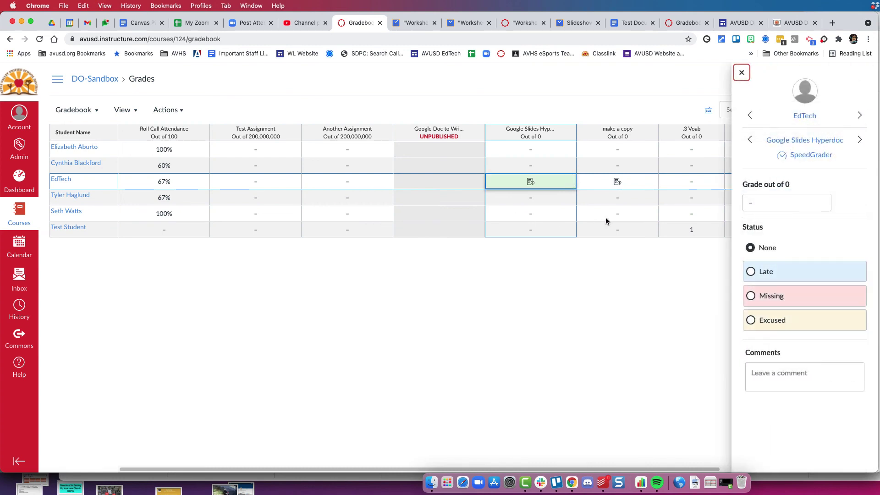
click(747, 74)
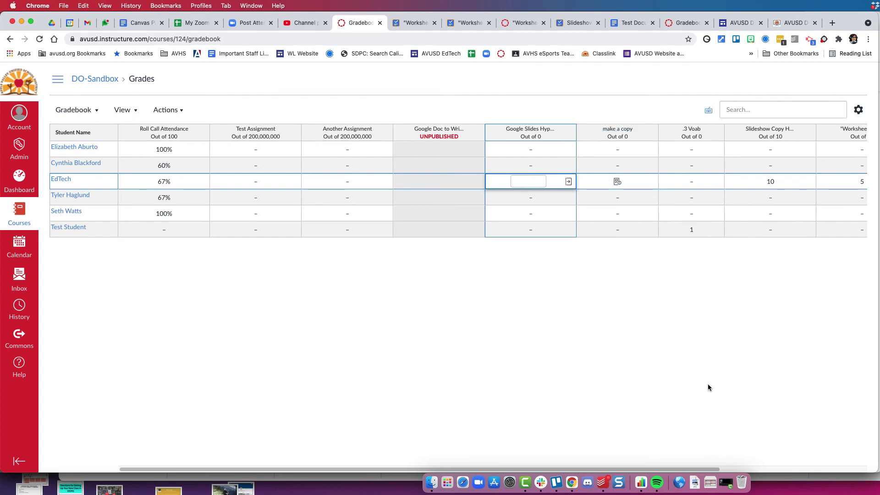
- Check the remaining gradebook columns up to the totals and view the Hide Grades options for Google Slides Hyperdoc
scroll(708, 387, right, 5)
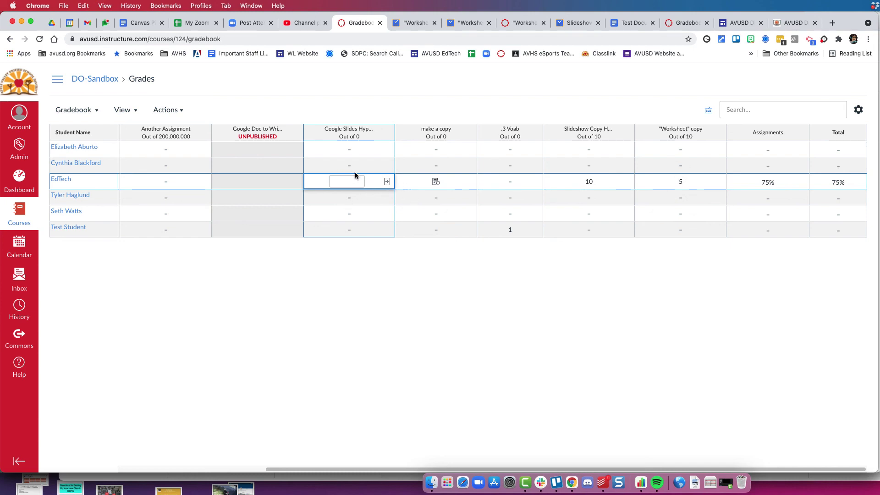
click(386, 135)
click(411, 251)
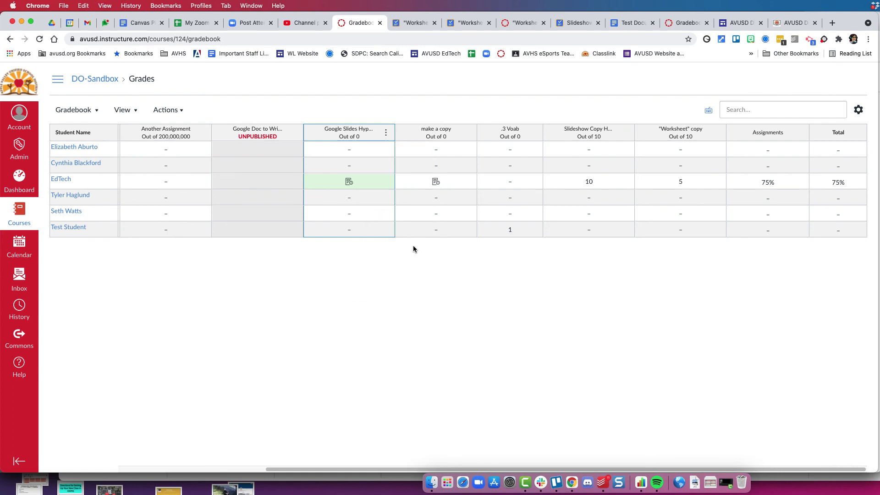
right_click(573, 166)
click(821, 124)
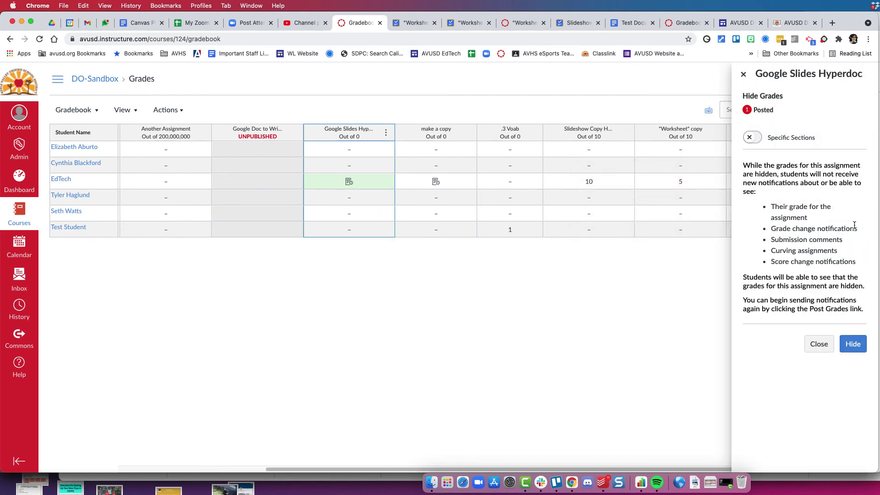
click(861, 354)
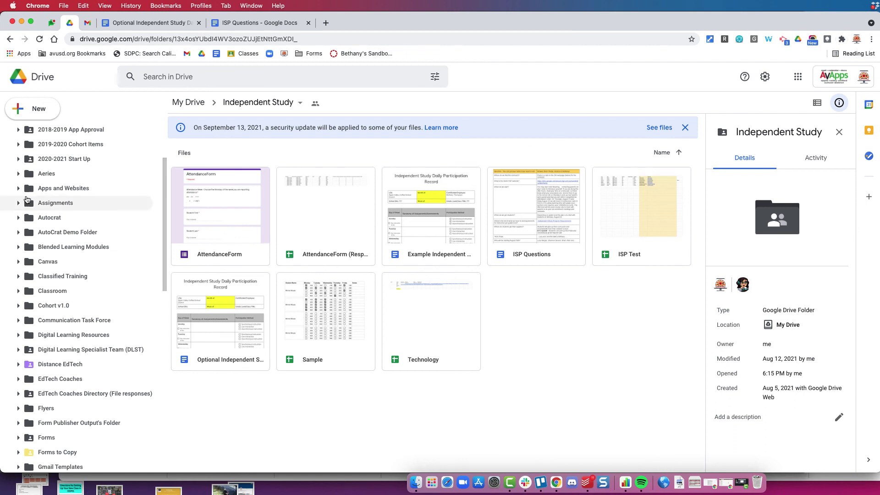
- In the student's Google Drive, expand the Assignments folder down to the sandbox course and open its Google Slides Hyperdoc folder
scroll(27, 201, up, 3)
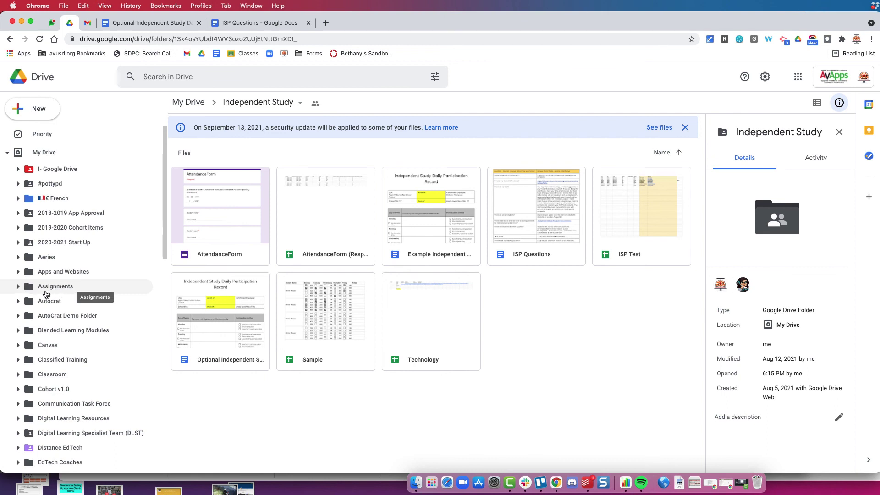
click(19, 287)
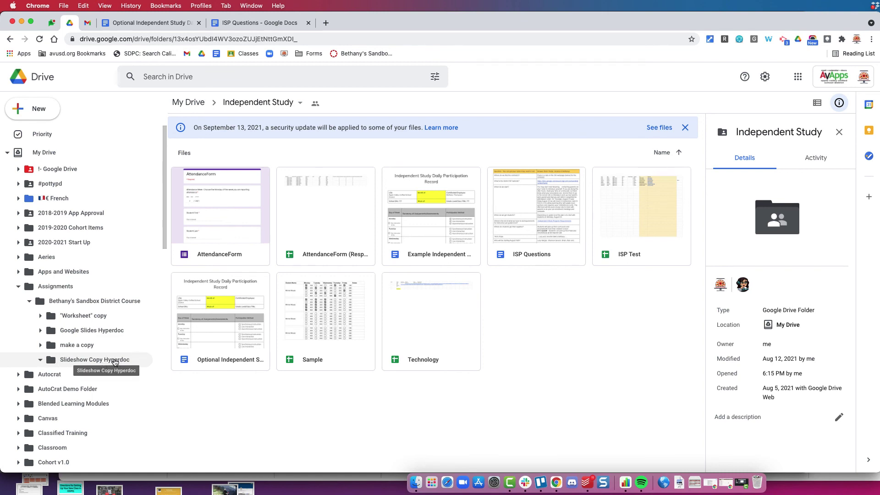
click(110, 331)
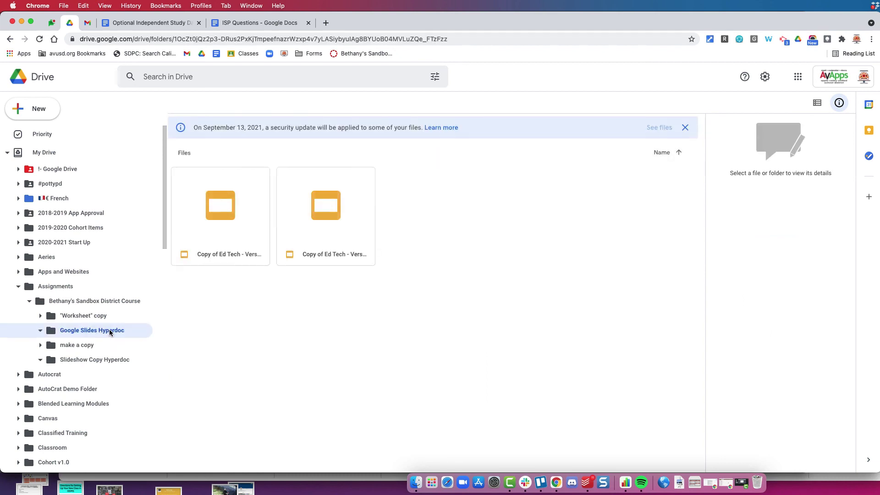